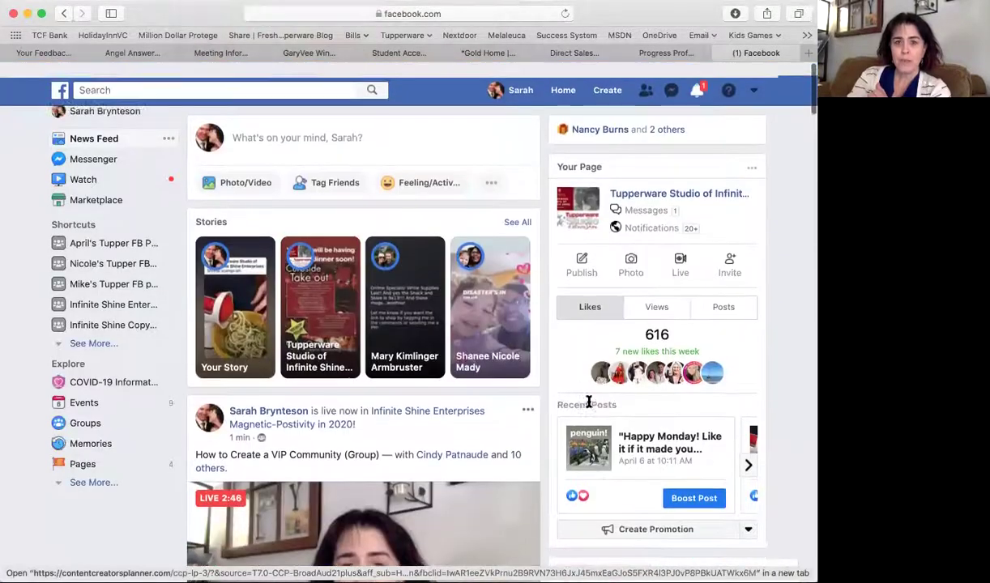
# Step: Open Facebook's Create menu from the top bar
pyautogui.click(603, 84)
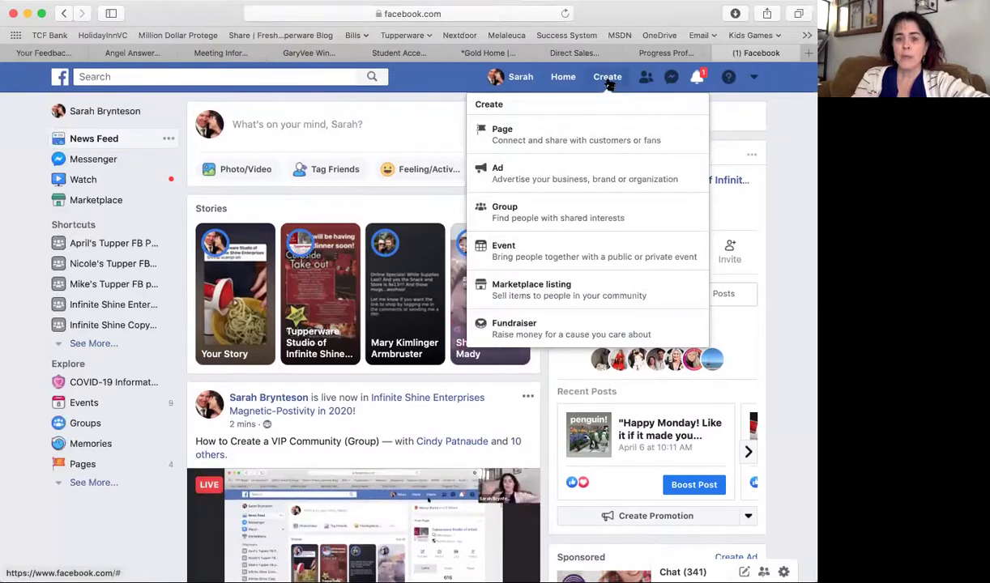
# Step: Start a new Group from the Create menu and focus its name field
pyautogui.click(595, 221)
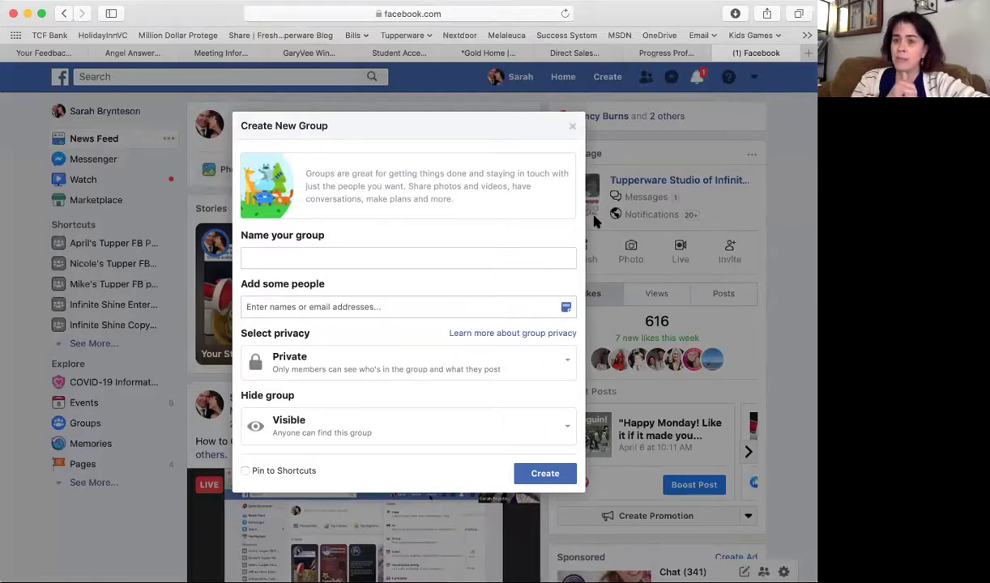
pyautogui.click(341, 266)
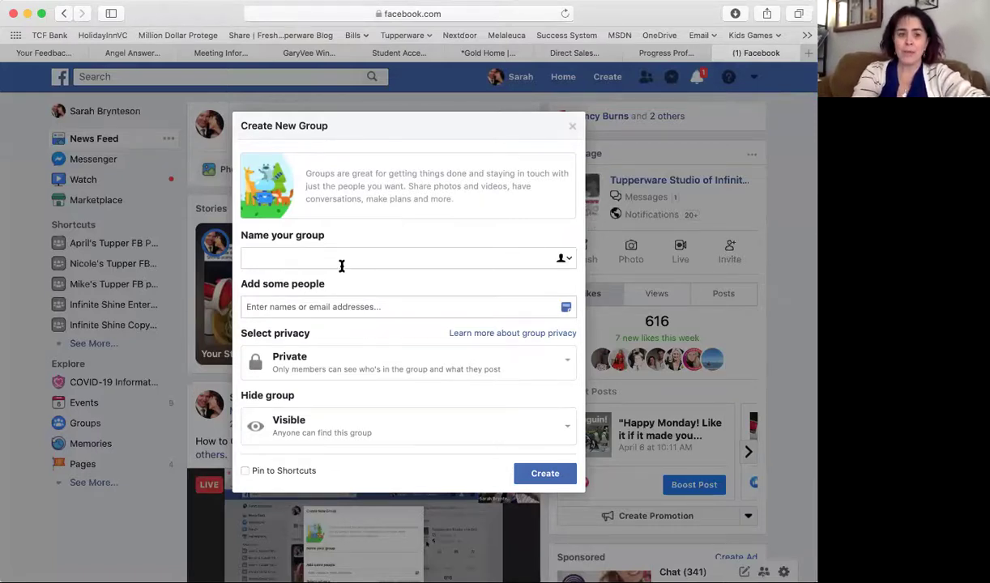
# Step: Enter the group name ending in 'VIP Group', with 'Group' capitalised
pyautogui.write("Sarah's ")
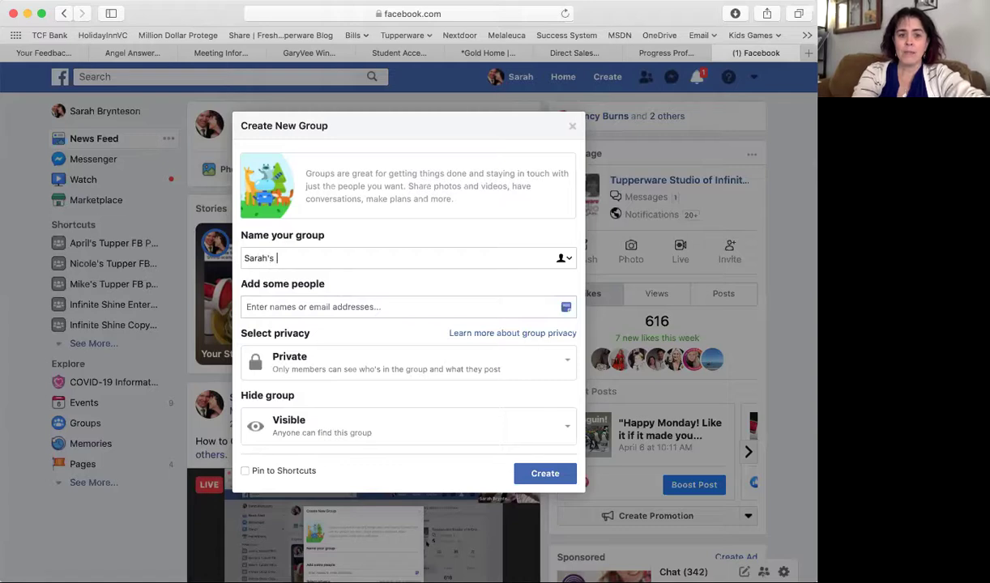
pyautogui.write('VIP group')
pyautogui.press('BackSpace')
pyautogui.press('BackSpace')
pyautogui.press('BackSpace')
pyautogui.press('BackSpace')
pyautogui.press('BackSpace')
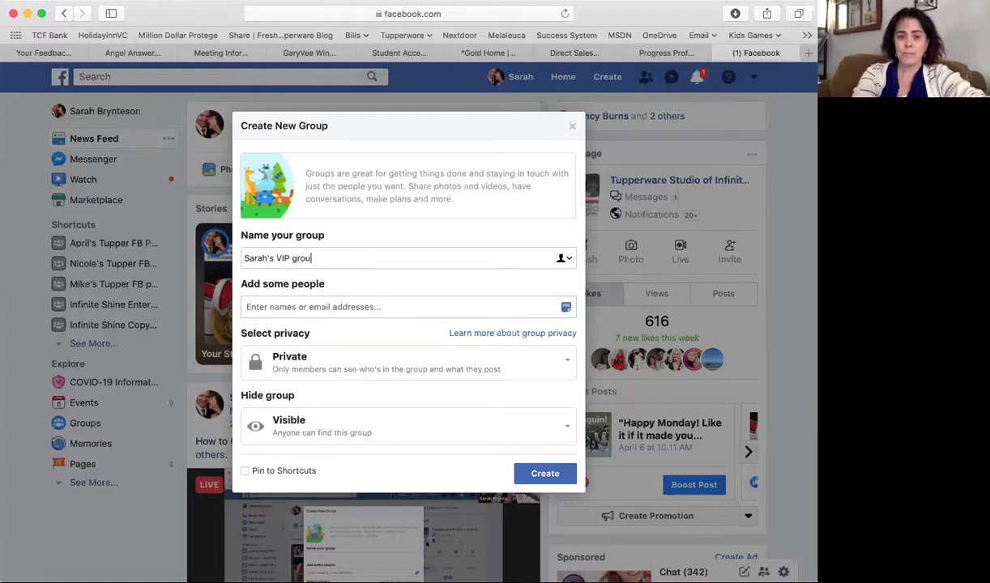
pyautogui.write('Group')
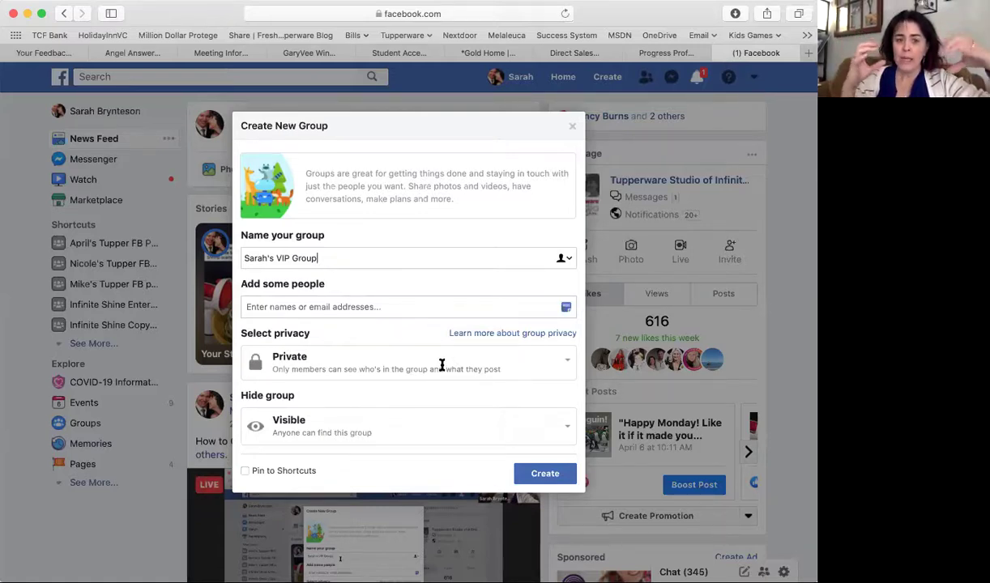
# Step: Keep the group Private and Visible, and tick Pin to Shortcuts
pyautogui.click(567, 362)
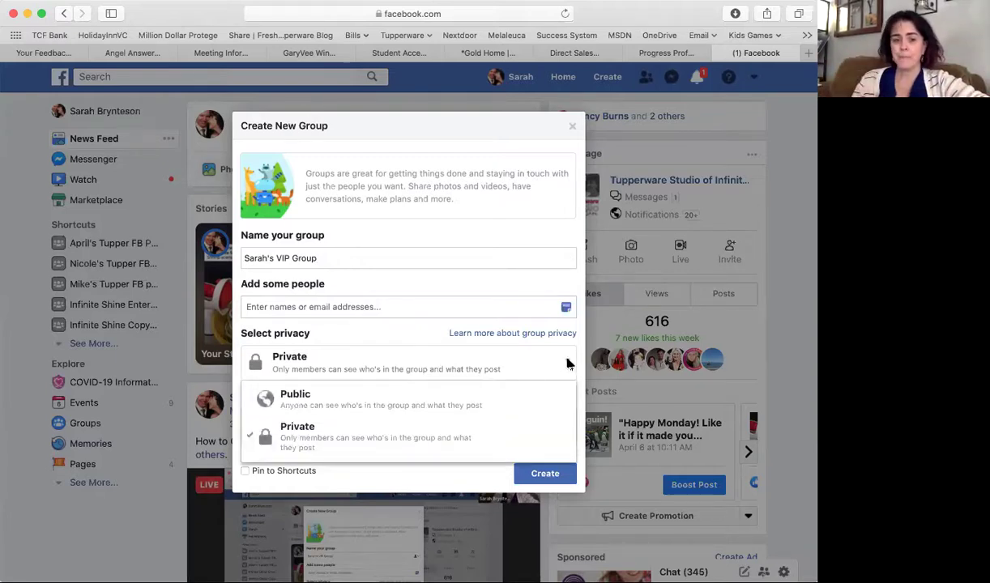
pyautogui.click(468, 441)
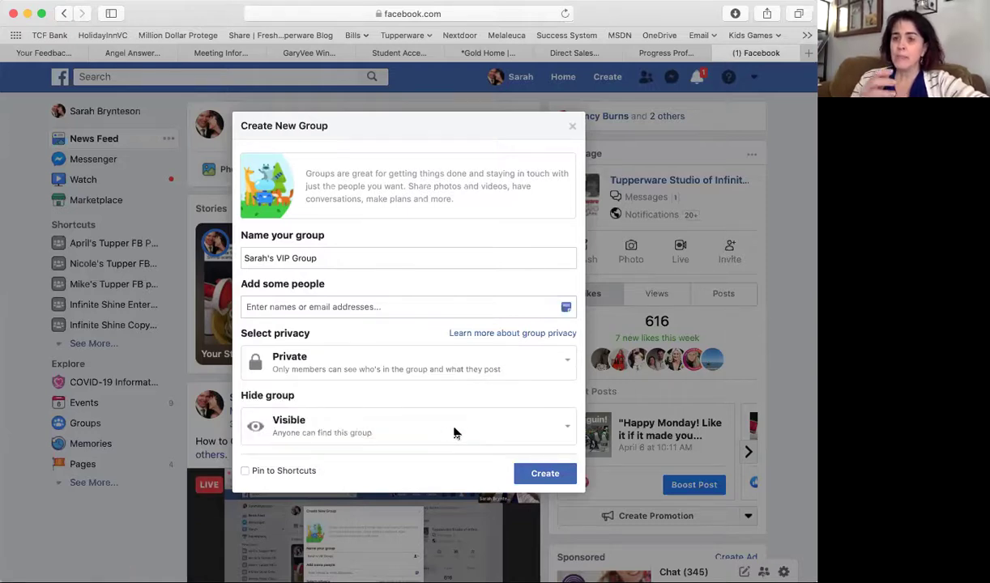
pyautogui.click(455, 434)
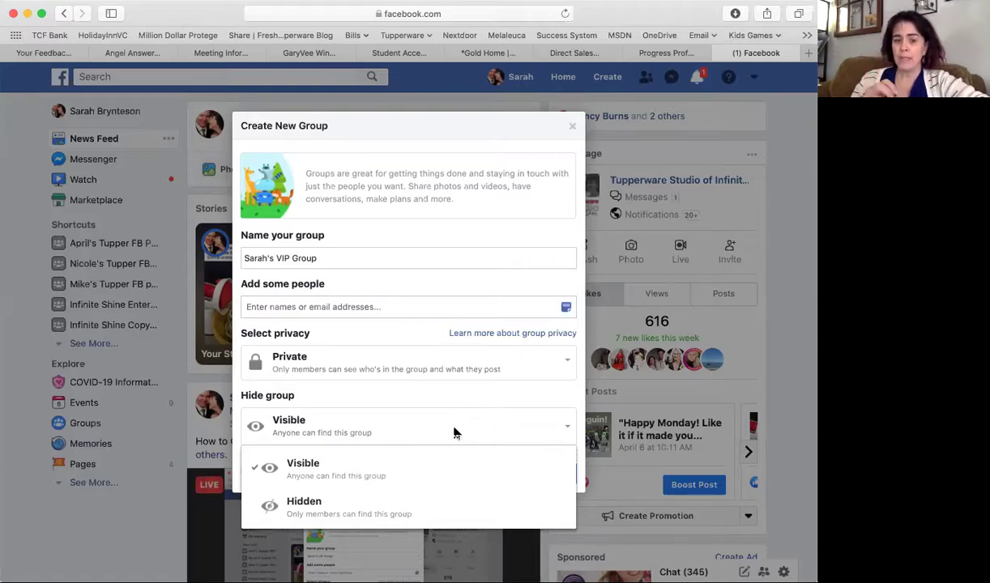
pyautogui.click(454, 433)
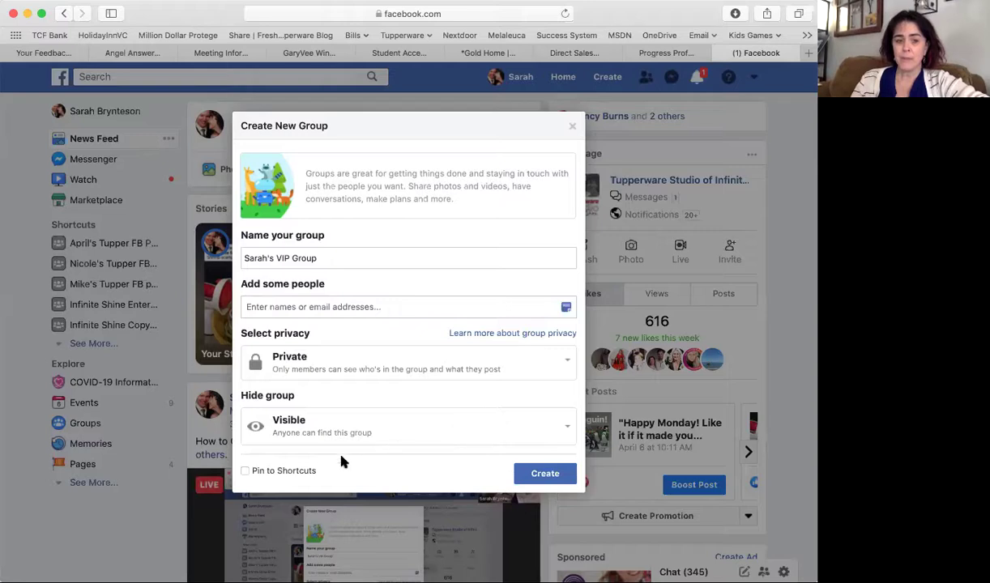
pyautogui.click(245, 472)
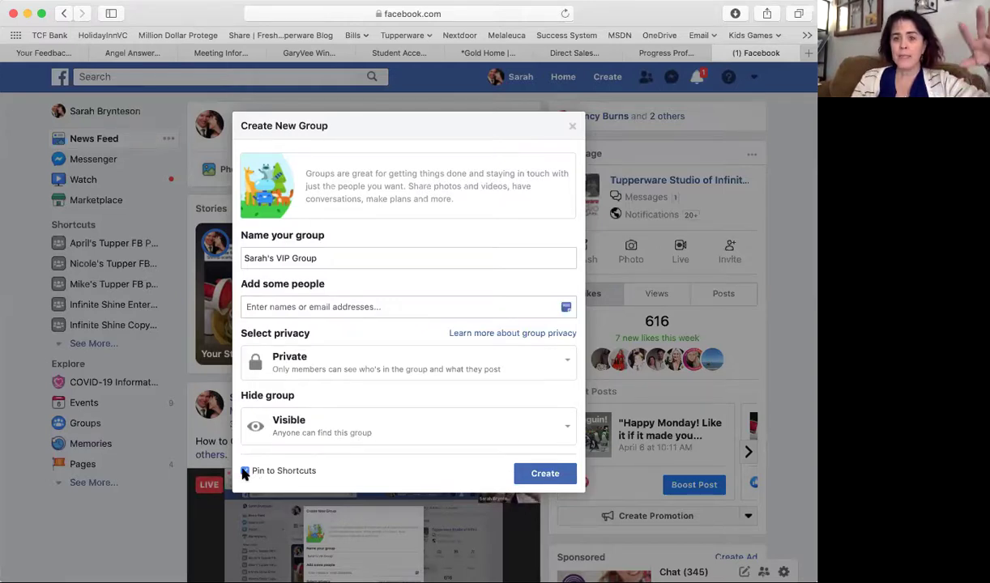
# Step: Create the group, start uploading a cover photo, and dismiss the chat pop-up
pyautogui.click(543, 477)
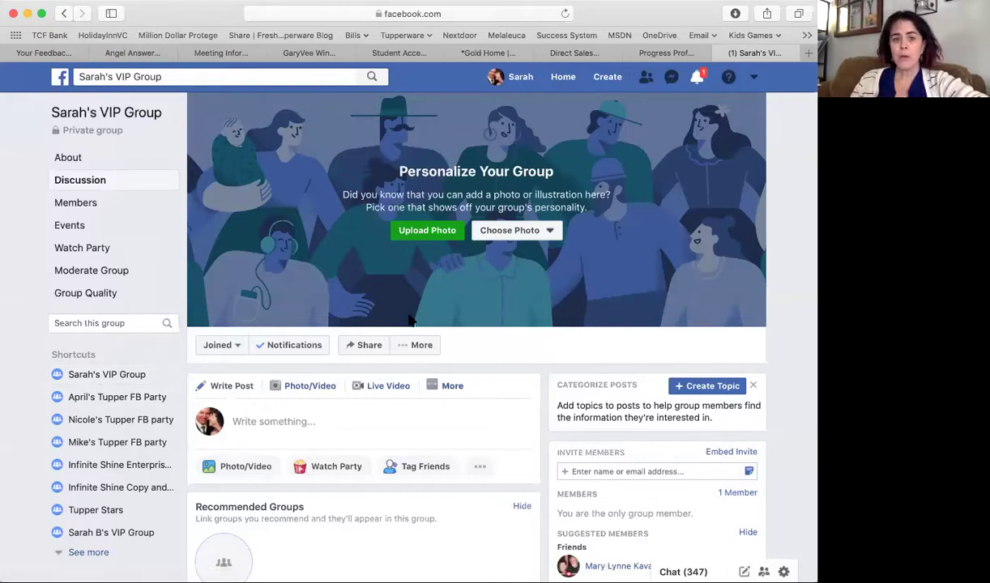
pyautogui.click(415, 234)
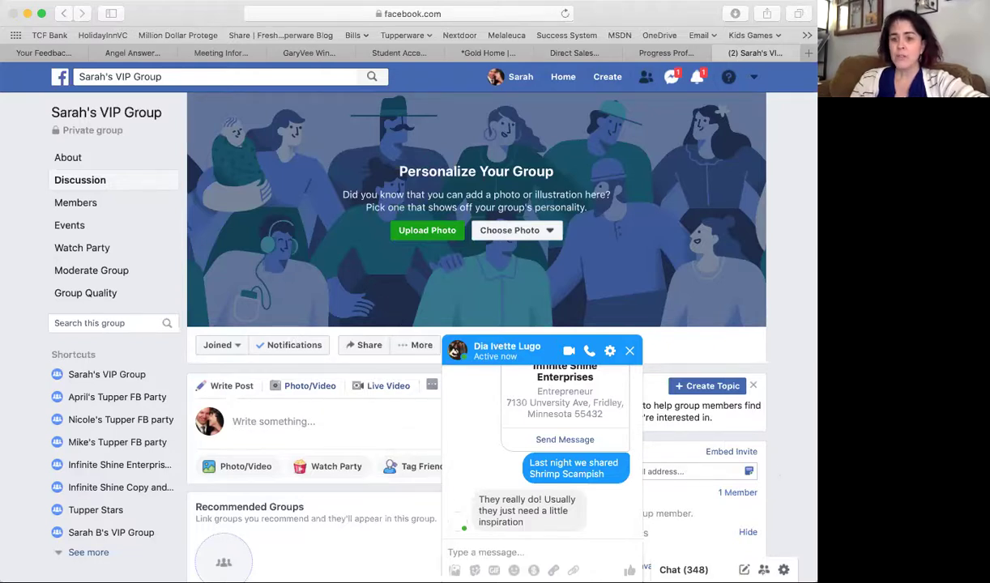
pyautogui.click(630, 352)
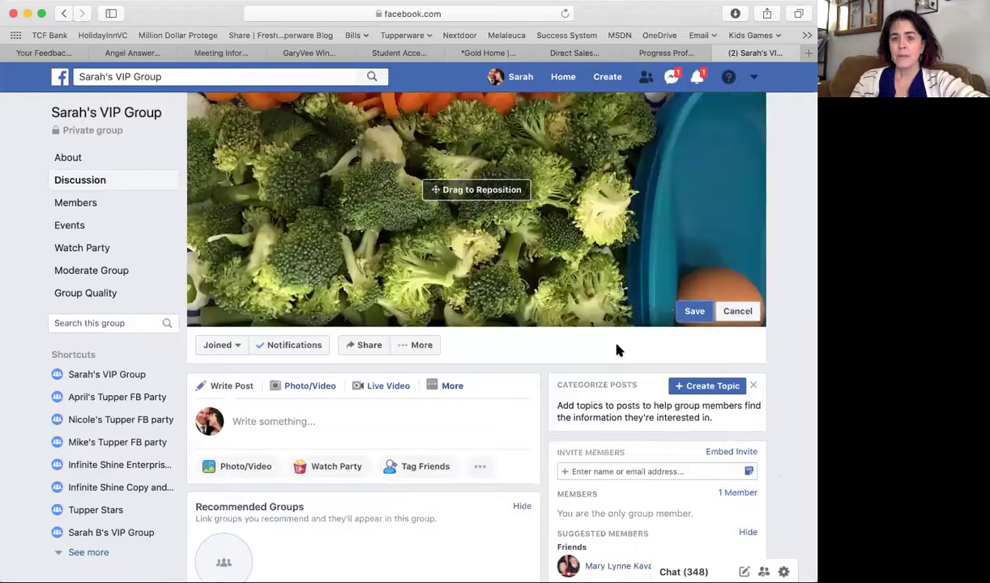
# Step: Reposition the vegetable cover photo so the carrots show, save it, and reload the page
pyautogui.moveTo(559, 194); pyautogui.dragTo(561, 304)
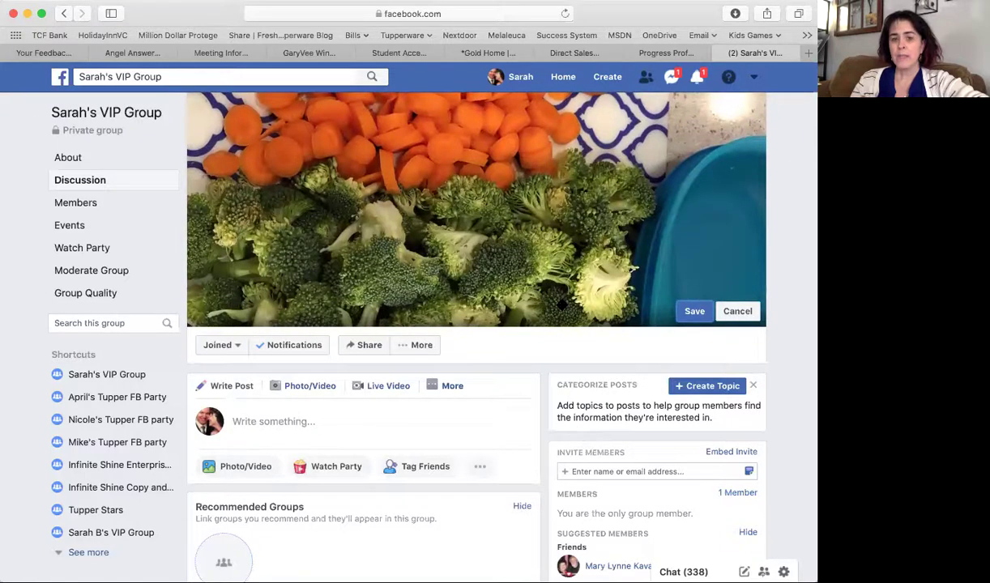
pyautogui.click(691, 311)
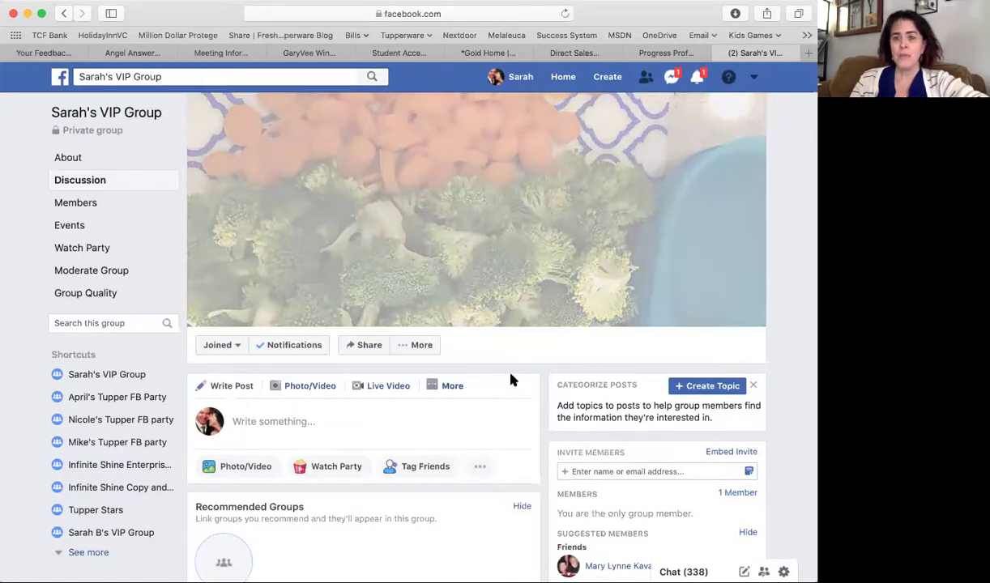
pyautogui.click(564, 13)
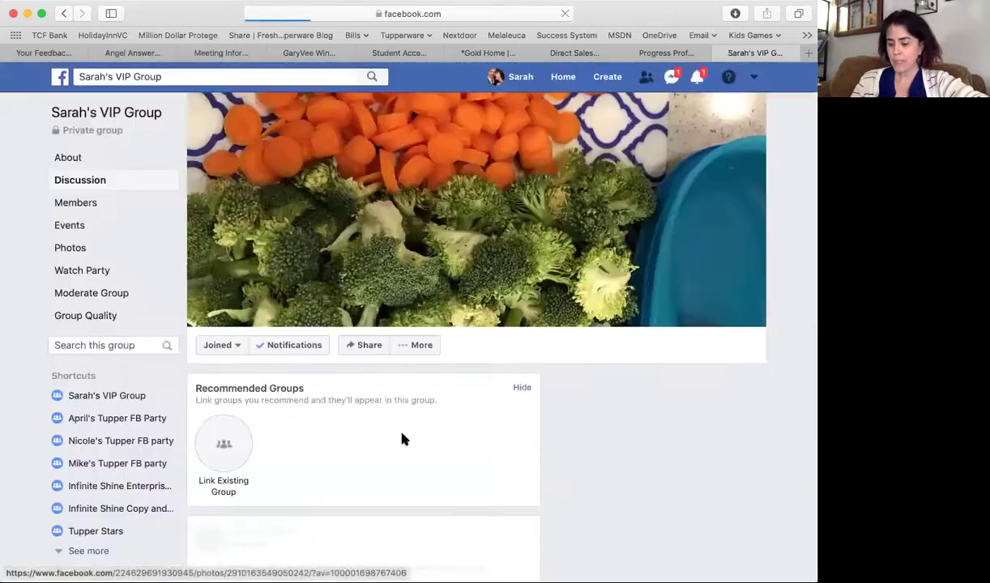
# Step: Check the cover photo post in the feed and begin adding a group description
pyautogui.scroll(-3, 400, 437)
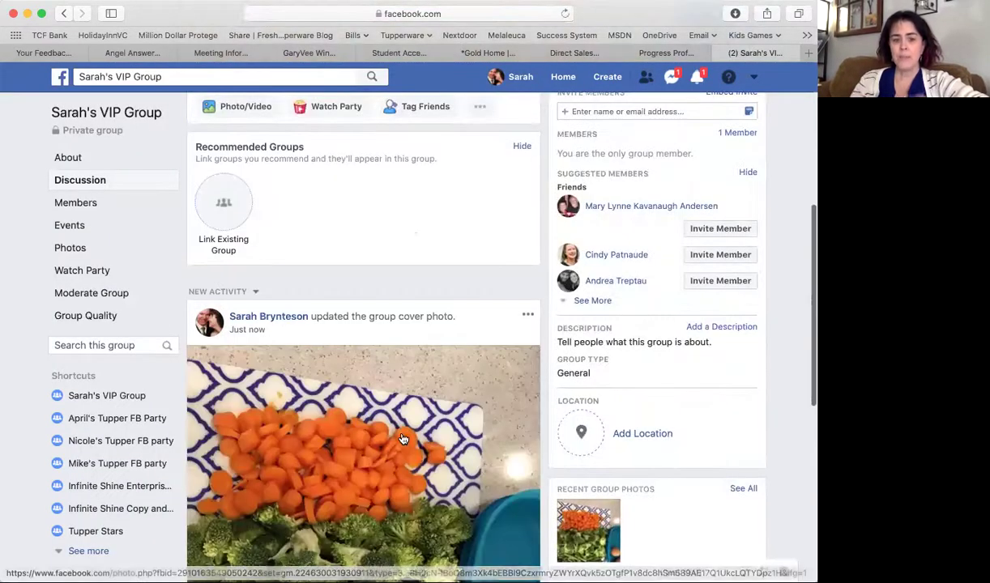
pyautogui.scroll(-2, 401, 436)
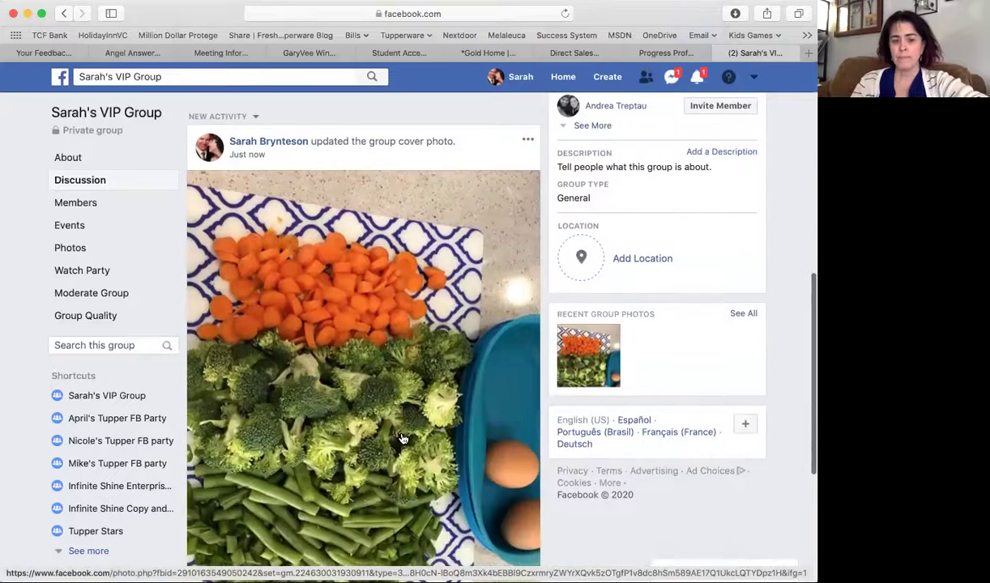
pyautogui.scroll(-1, 403, 439)
pyautogui.scroll(3, 405, 437)
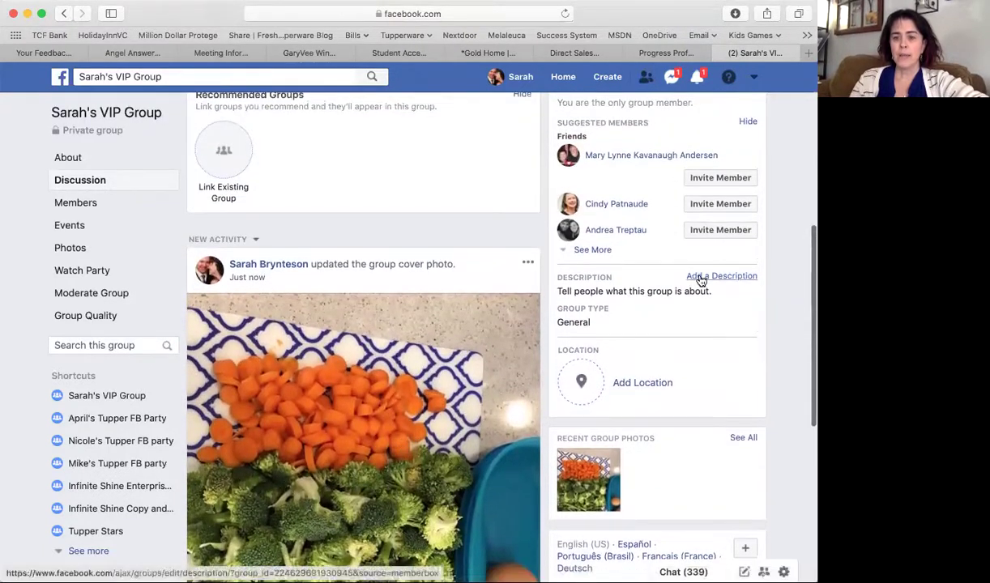
pyautogui.click(701, 276)
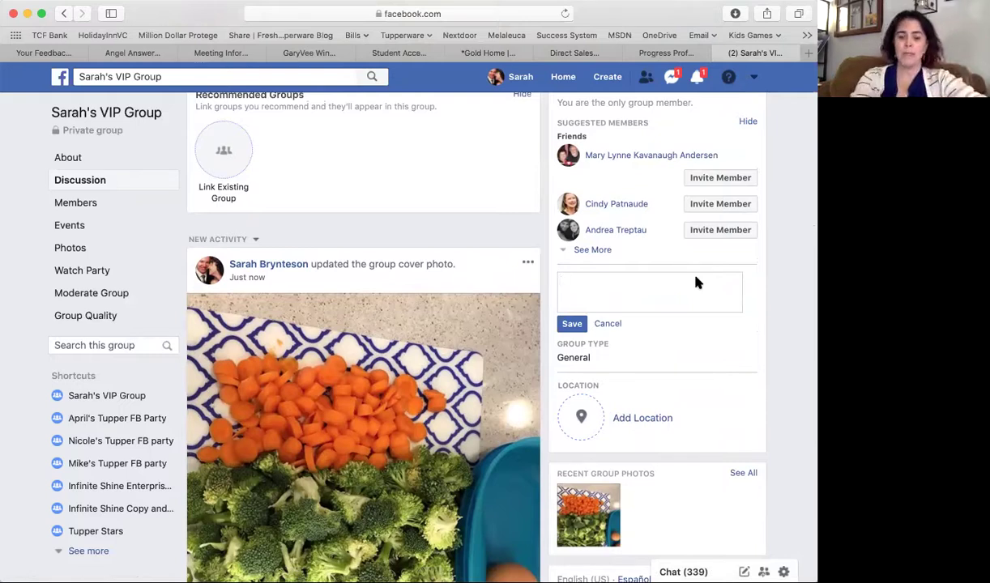
# Step: Save the description 'This is our space to learn and share ideas to make our lives easier!'
pyautogui.write('This is ou')
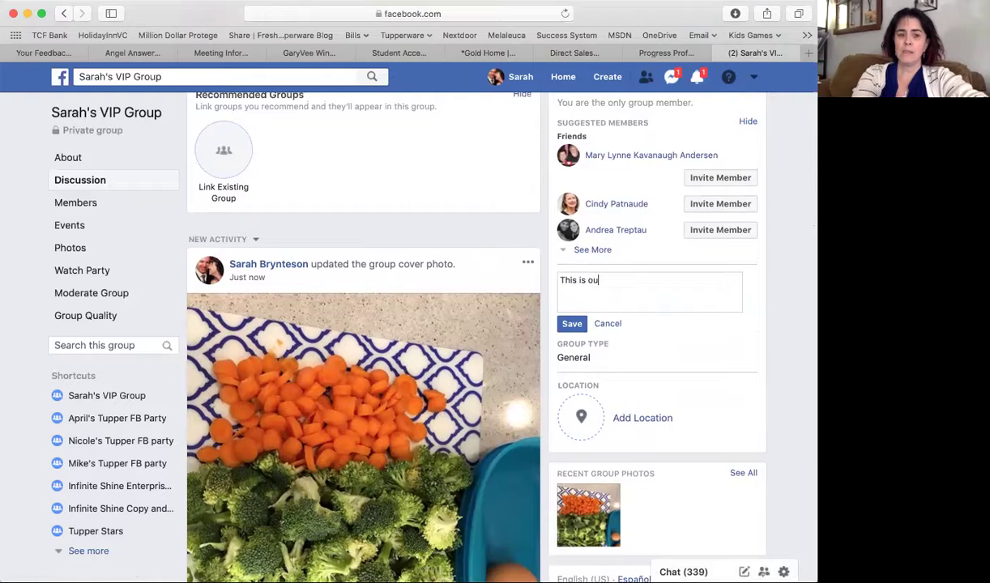
pyautogui.write('r space to learn ')
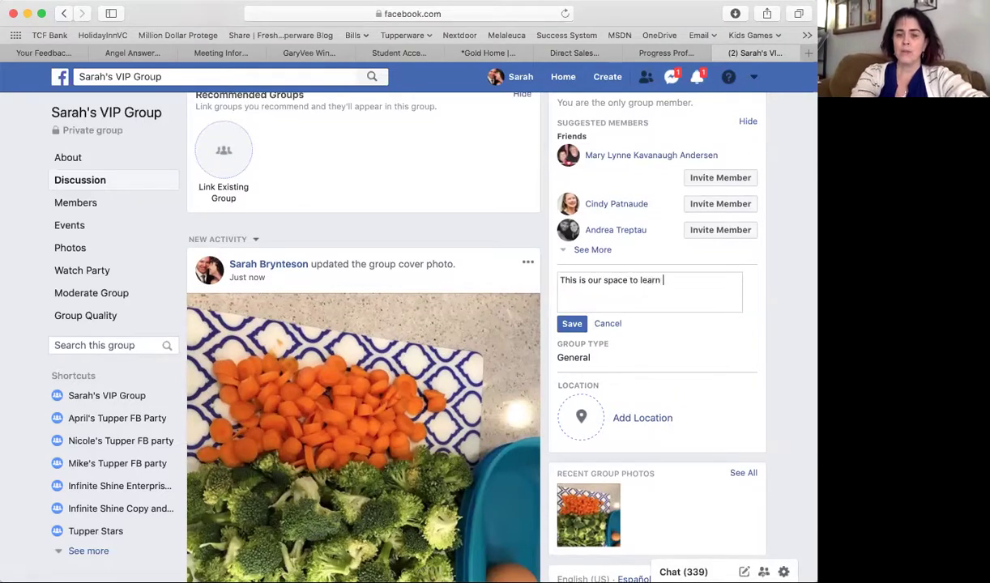
pyautogui.write('and share ideas ')
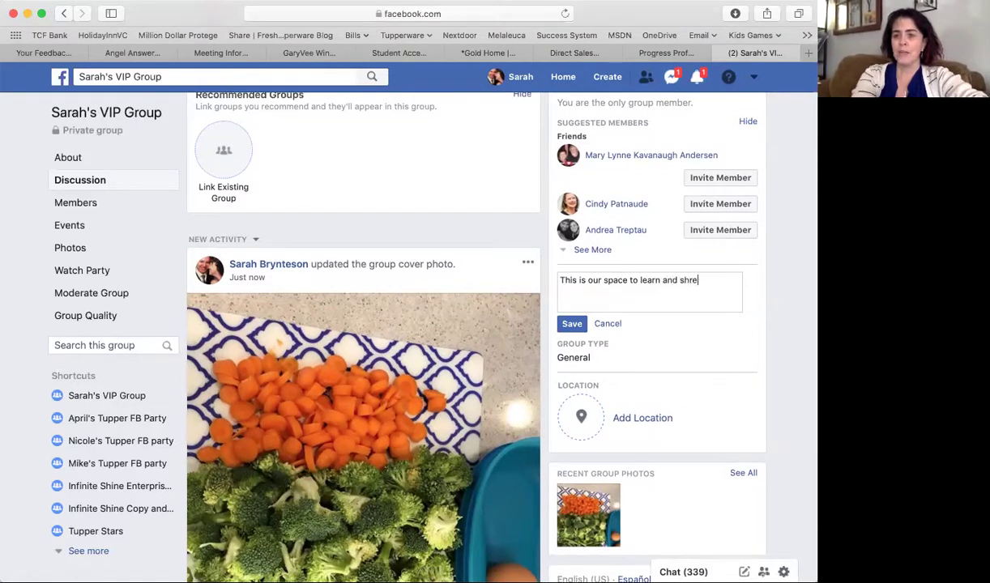
pyautogui.write('to make ou')
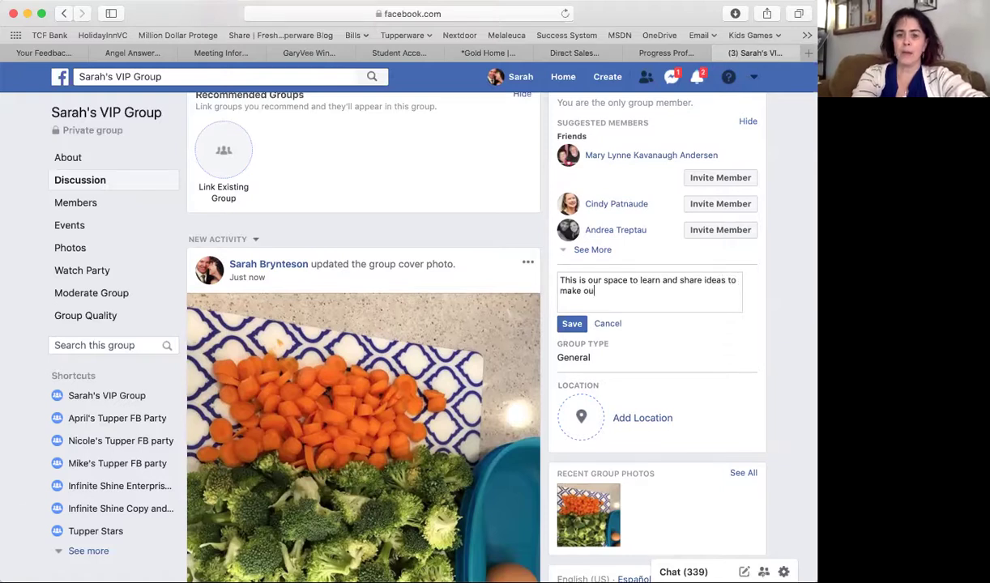
pyautogui.write('r lives easier!')
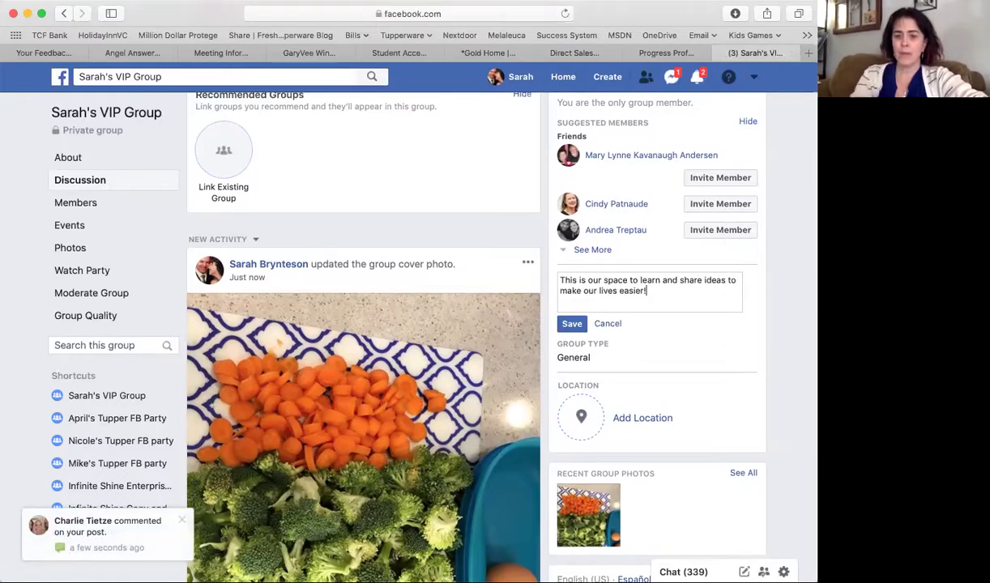
pyautogui.click(572, 325)
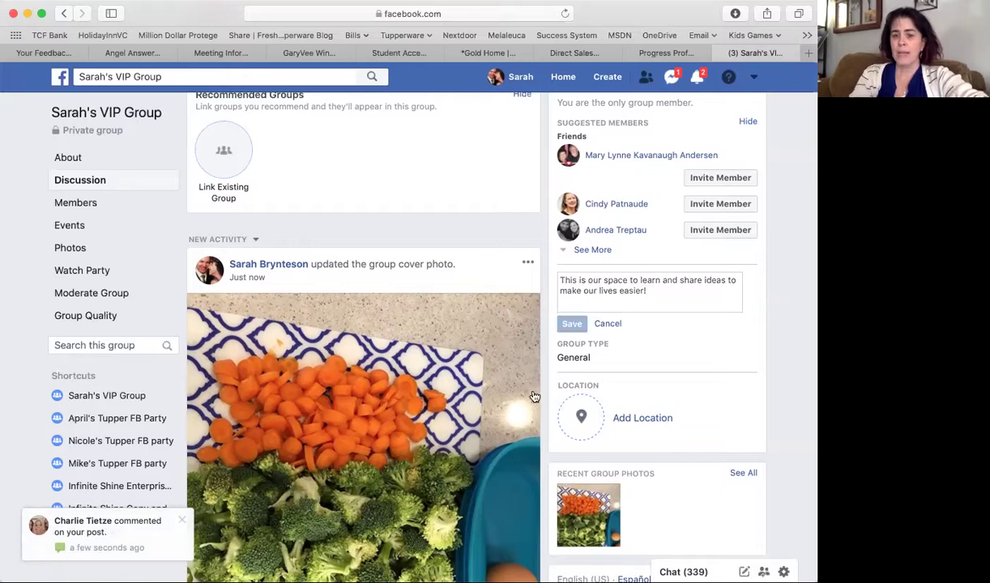
pyautogui.click(91, 112)
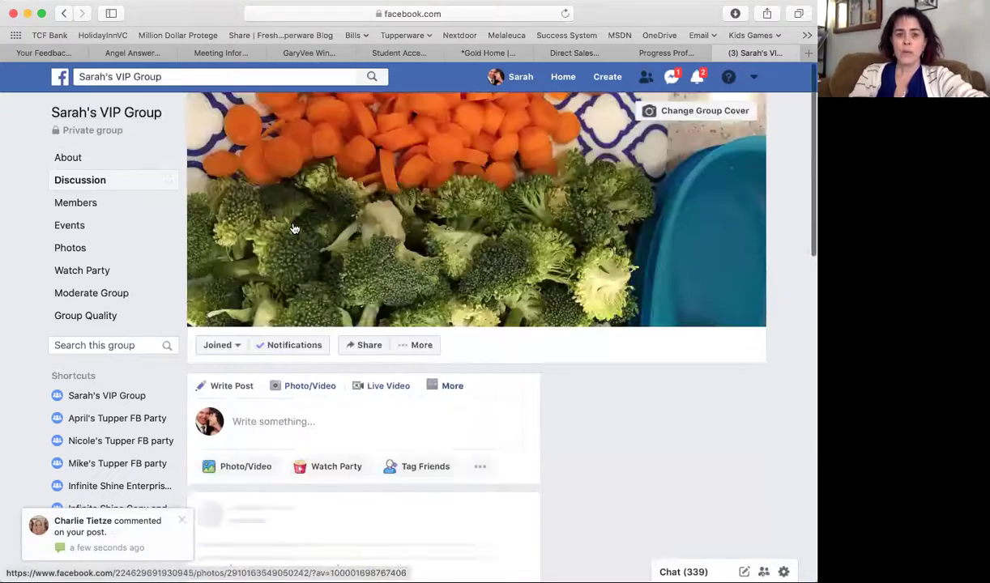
# Step: Copy the description text and paste it as the cover photo post's caption, then save
pyautogui.scroll(-5, 237, 314)
pyautogui.scroll(-1, 238, 311)
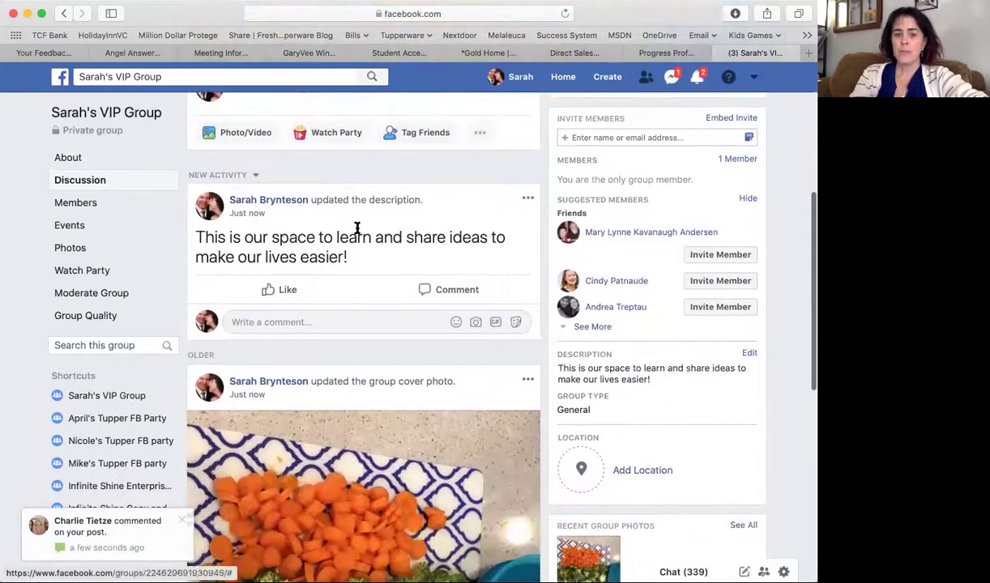
pyautogui.moveTo(363, 260); pyautogui.dragTo(198, 237)
pyautogui.press('super+c')
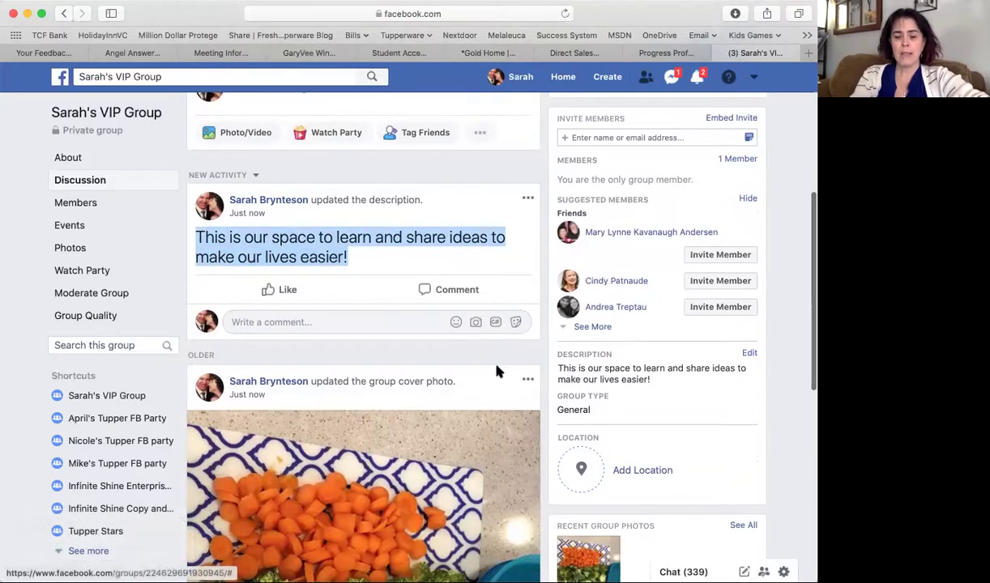
pyautogui.click(527, 379)
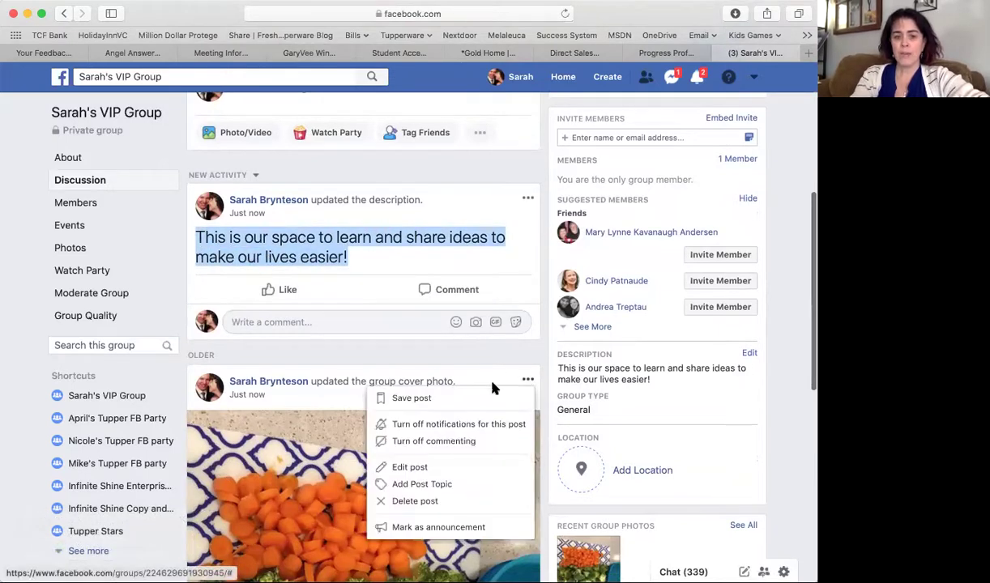
pyautogui.click(442, 468)
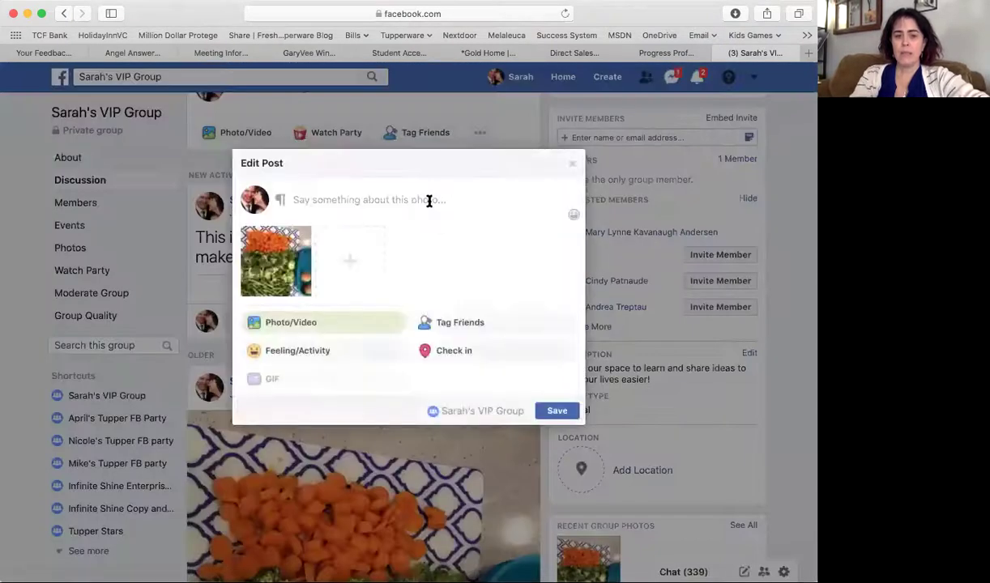
pyautogui.click(429, 201)
pyautogui.press('super+v')
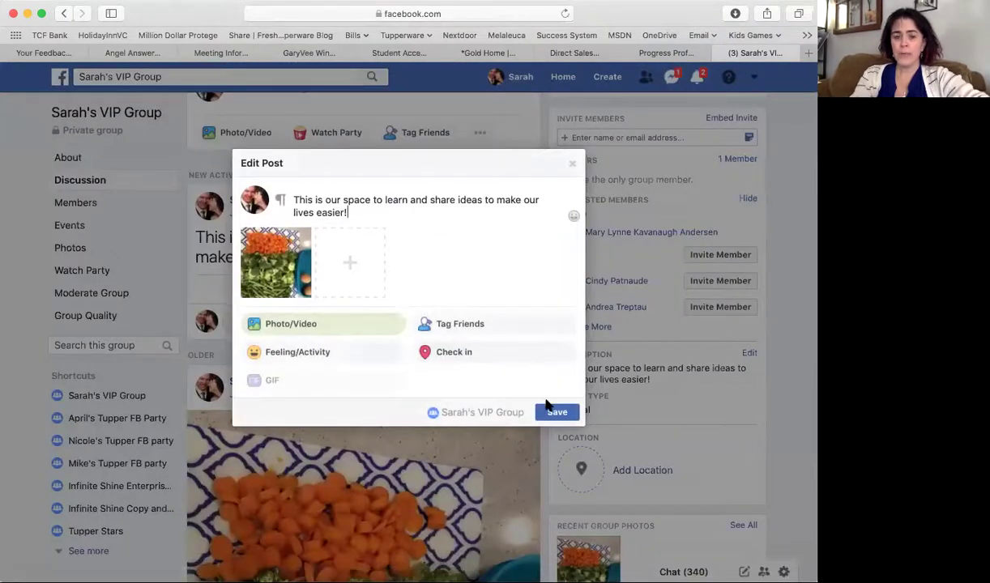
pyautogui.click(551, 409)
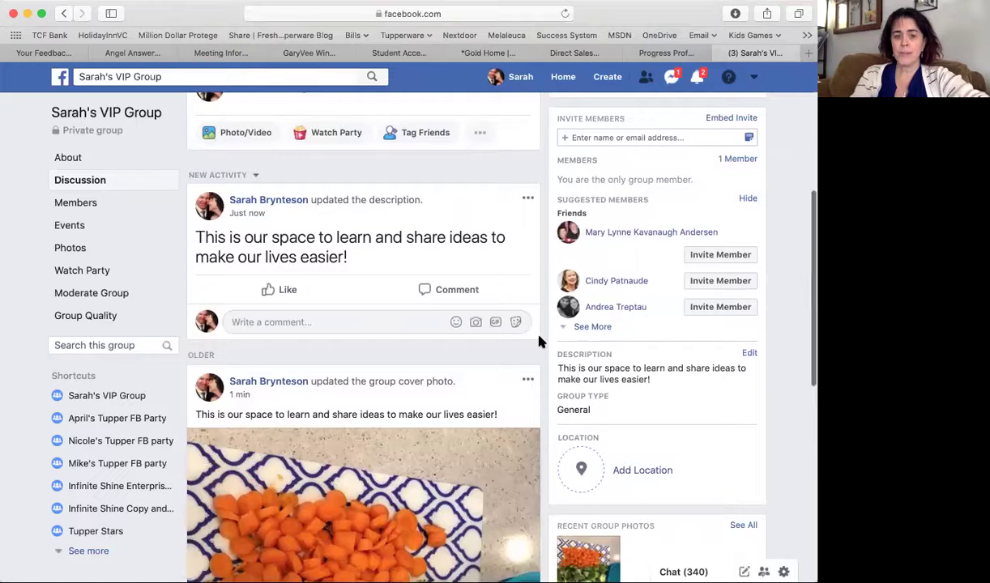
# Step: Delete the separate description-update post
pyautogui.click(527, 198)
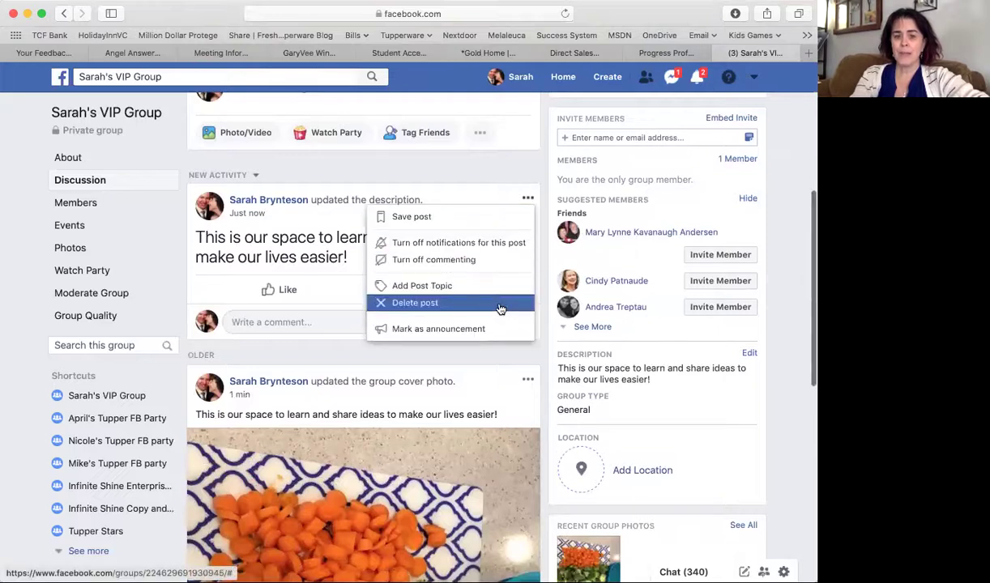
pyautogui.click(499, 307)
pyautogui.click(528, 288)
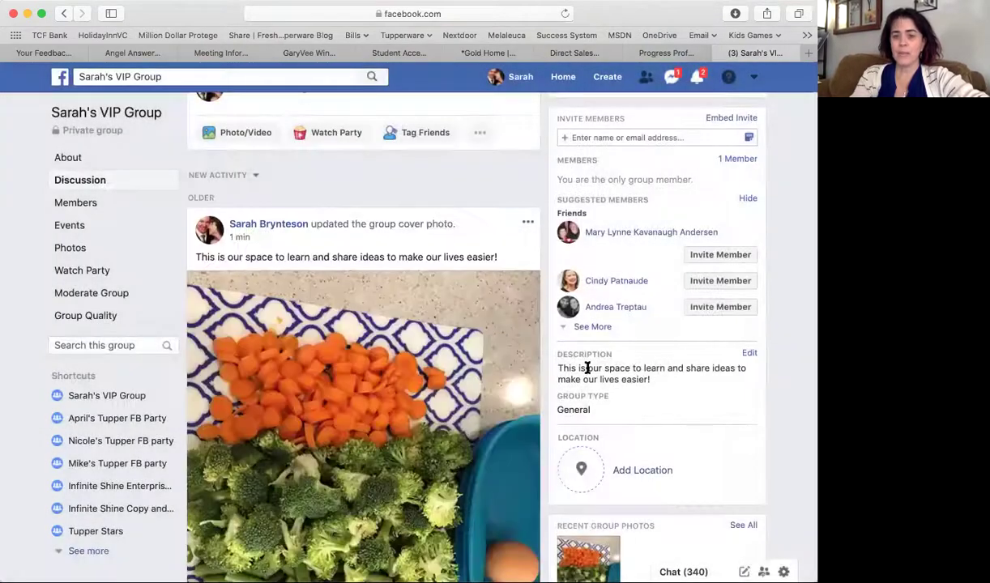
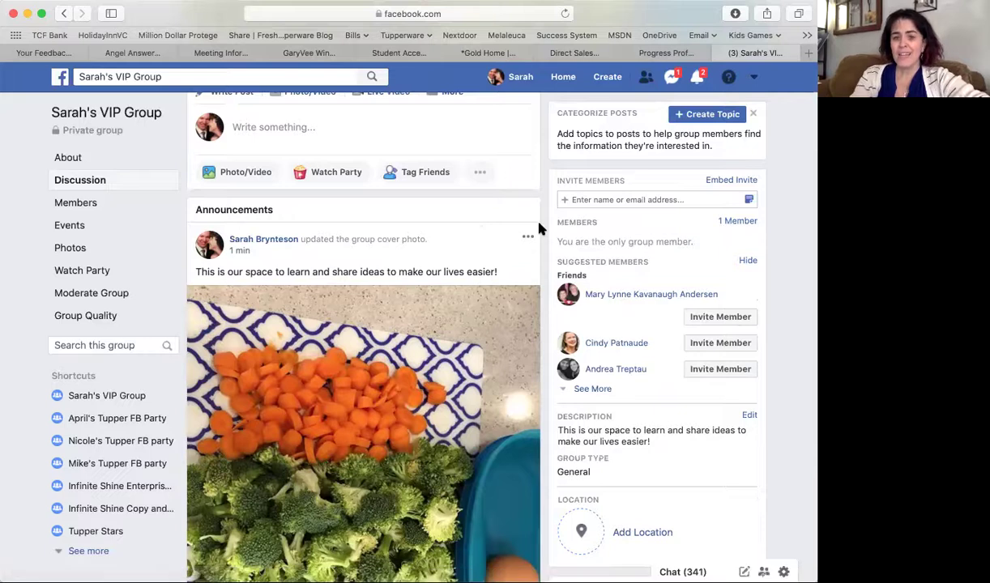
# Step: Take the cover-photo post out of announcements and start a new photo/video album in the group
pyautogui.click(527, 236)
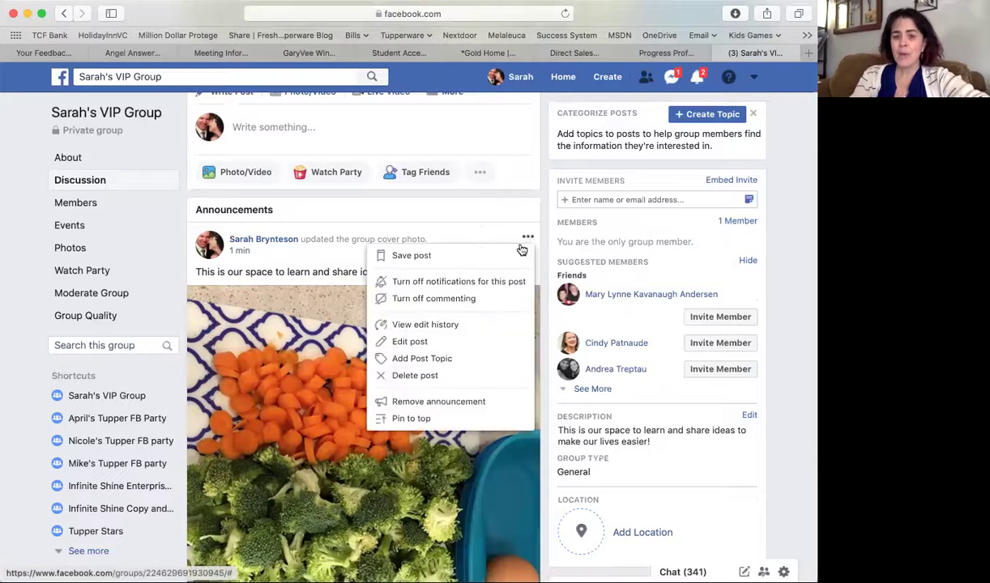
pyautogui.click(478, 402)
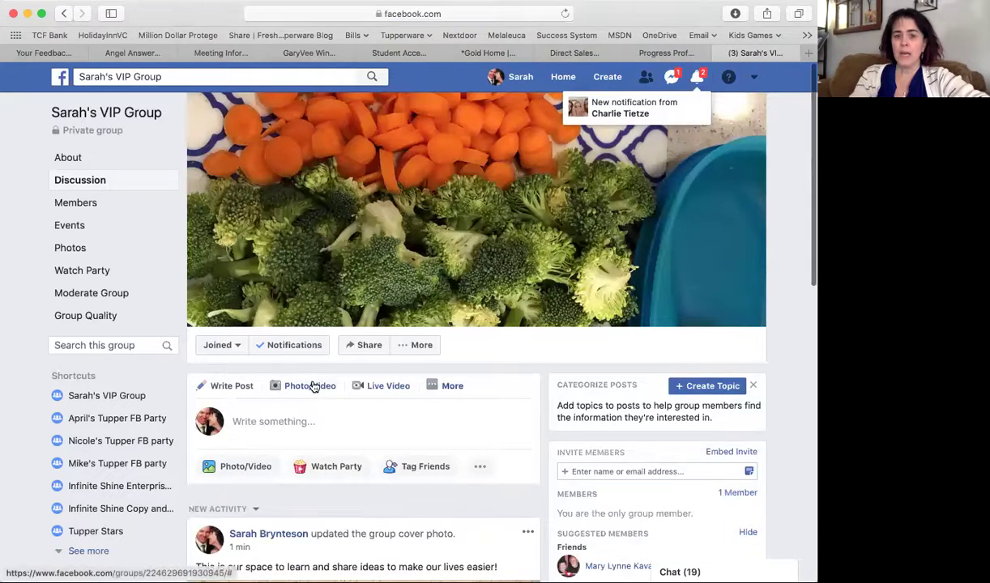
pyautogui.click(316, 385)
pyautogui.click(394, 430)
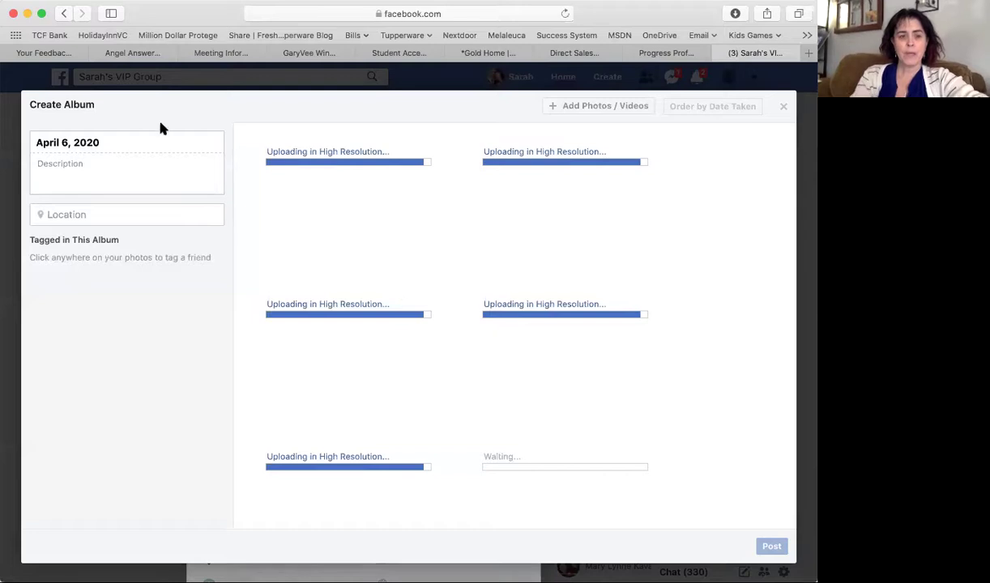
# Step: Title the album 'Mid March' and delete its first photo
pyautogui.click(146, 137)
pyautogui.press('super+a')
pyautogui.write('Mi')
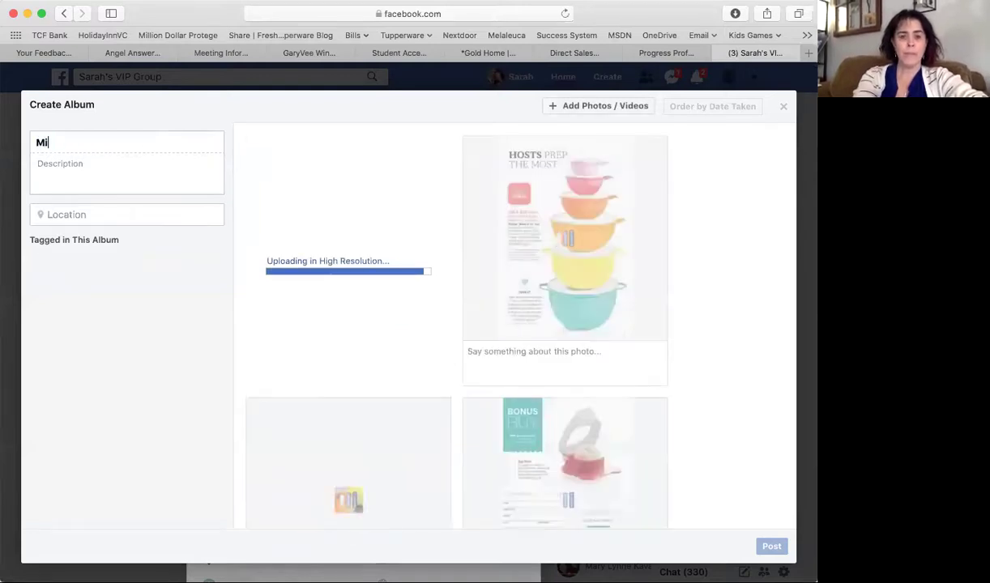
pyautogui.write('d March')
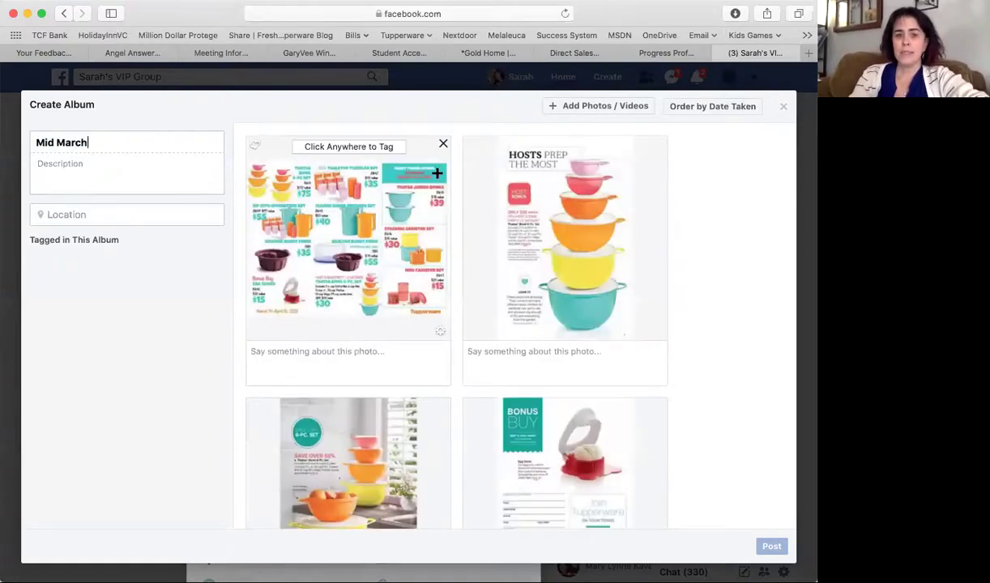
pyautogui.click(443, 144)
pyautogui.click(562, 290)
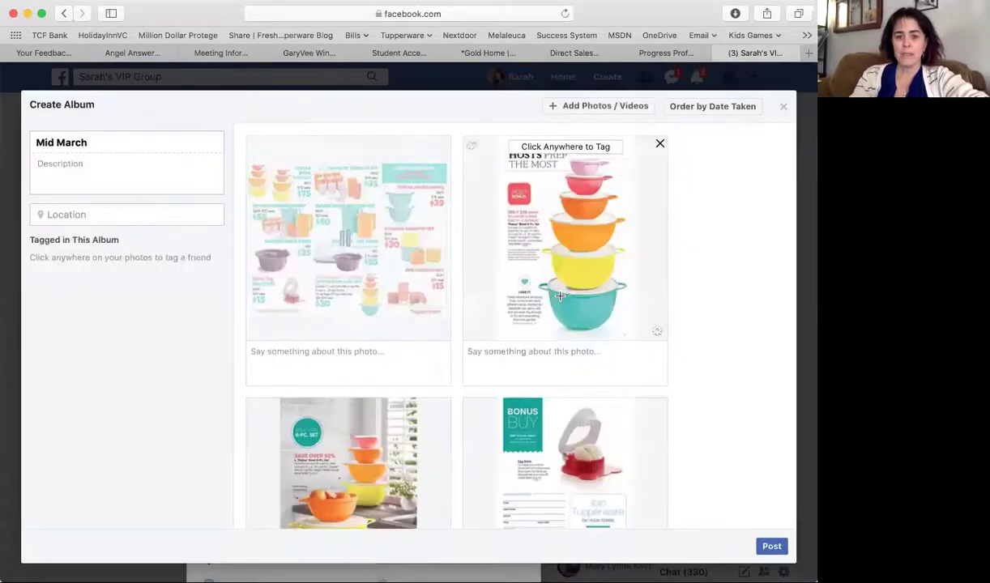
# Step: Reorder the Tupperware flyer photos, with the cake photo top-right, and post the album
pyautogui.scroll(-5, 464, 342)
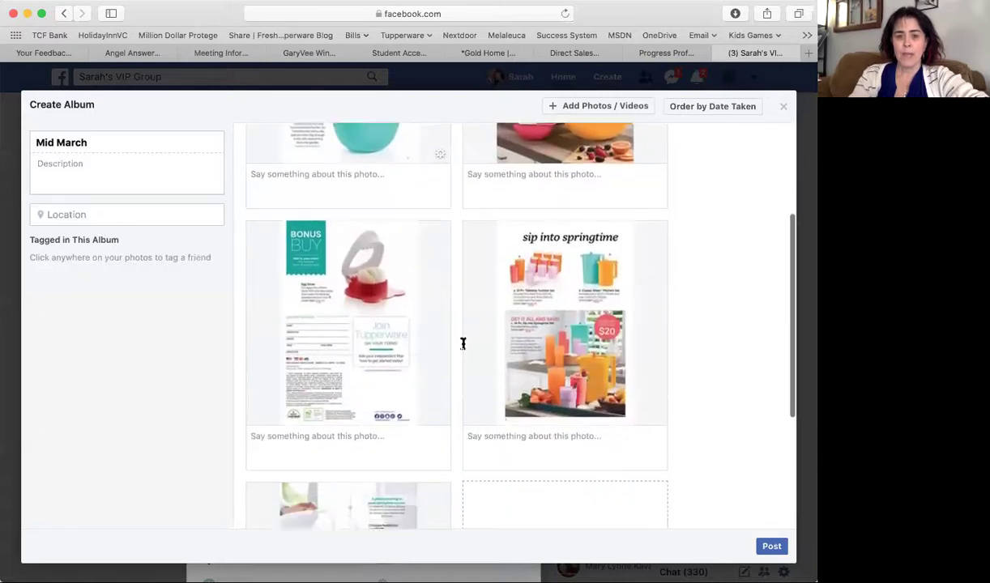
pyautogui.scroll(-4, 463, 343)
pyautogui.scroll(3, 463, 343)
pyautogui.moveTo(372, 494); pyautogui.dragTo(544, 258)
pyautogui.moveTo(428, 302); pyautogui.dragTo(431, 495)
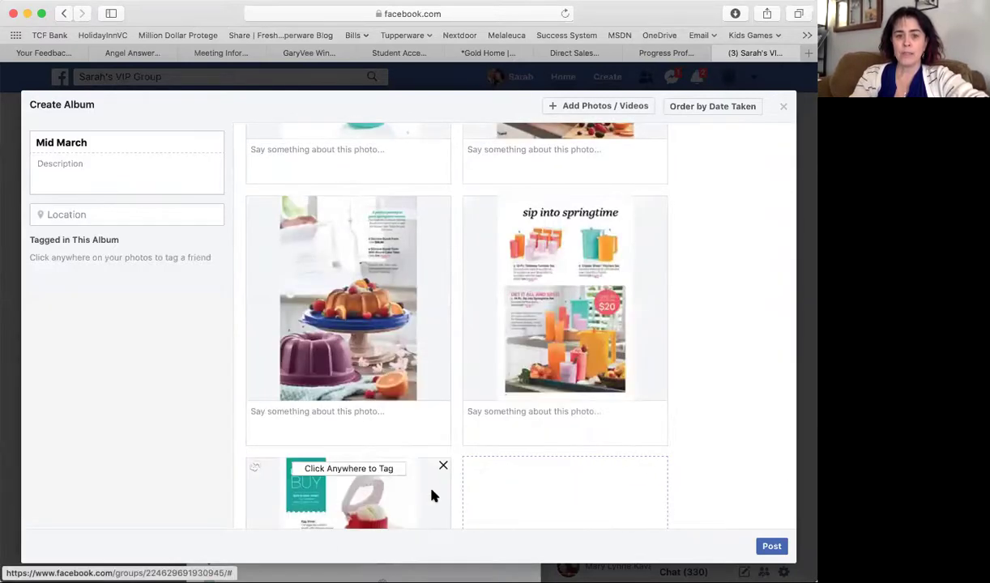
pyautogui.scroll(2, 397, 415)
pyautogui.moveTo(397, 416); pyautogui.dragTo(498, 384)
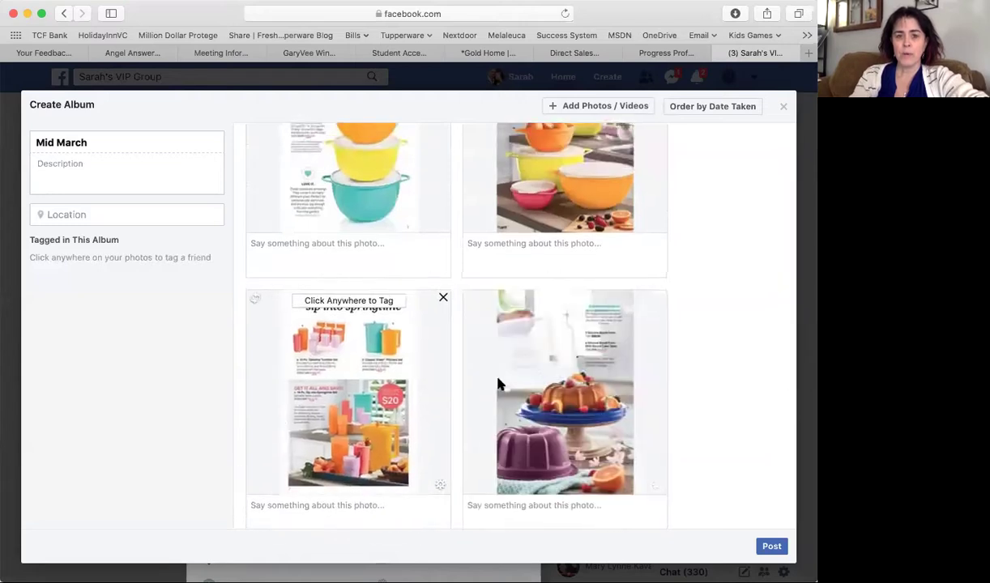
pyautogui.scroll(-5, 524, 271)
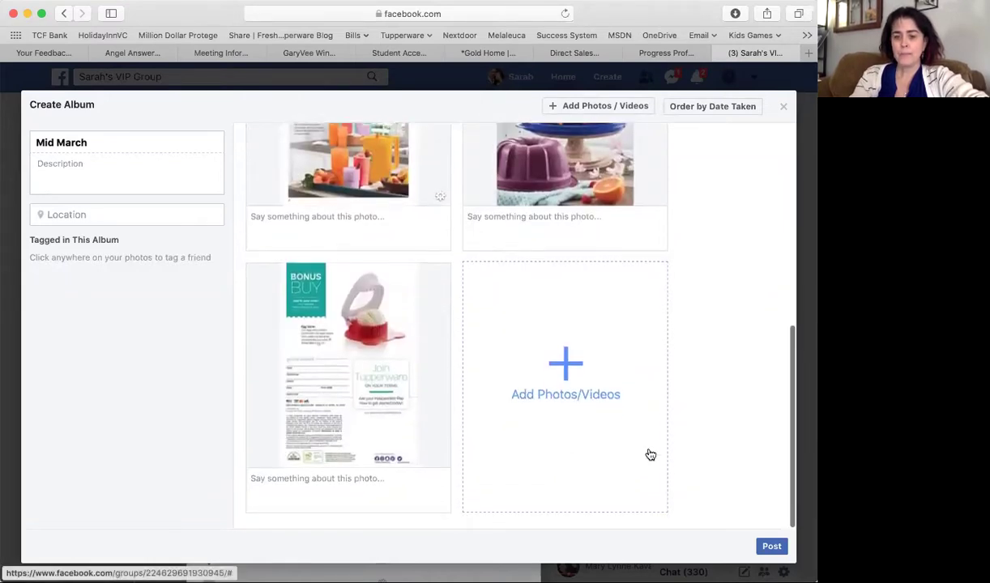
pyautogui.click(768, 545)
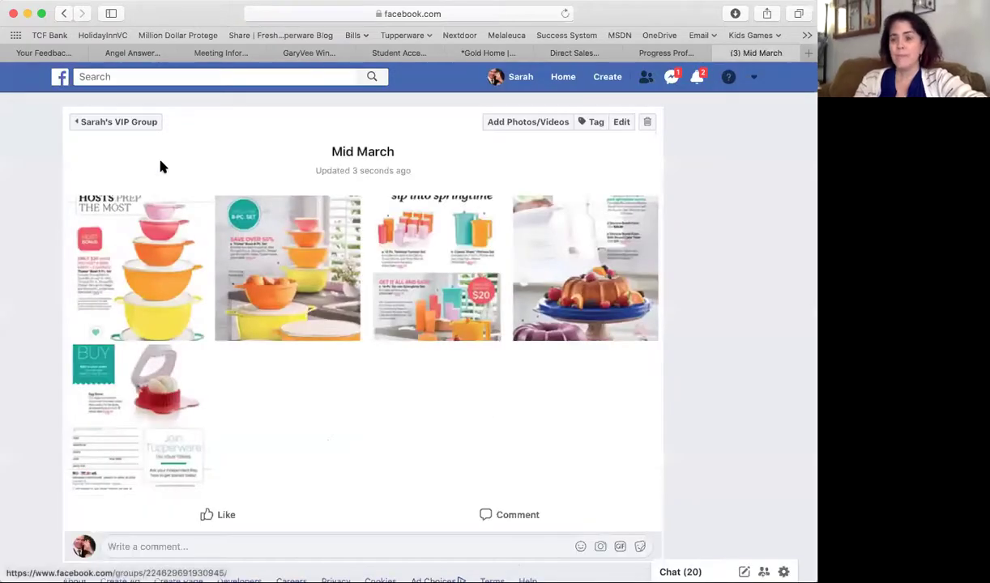
# Step: Return to the VIP group page and review the post adding 5 photos to Mid March
pyautogui.click(160, 164)
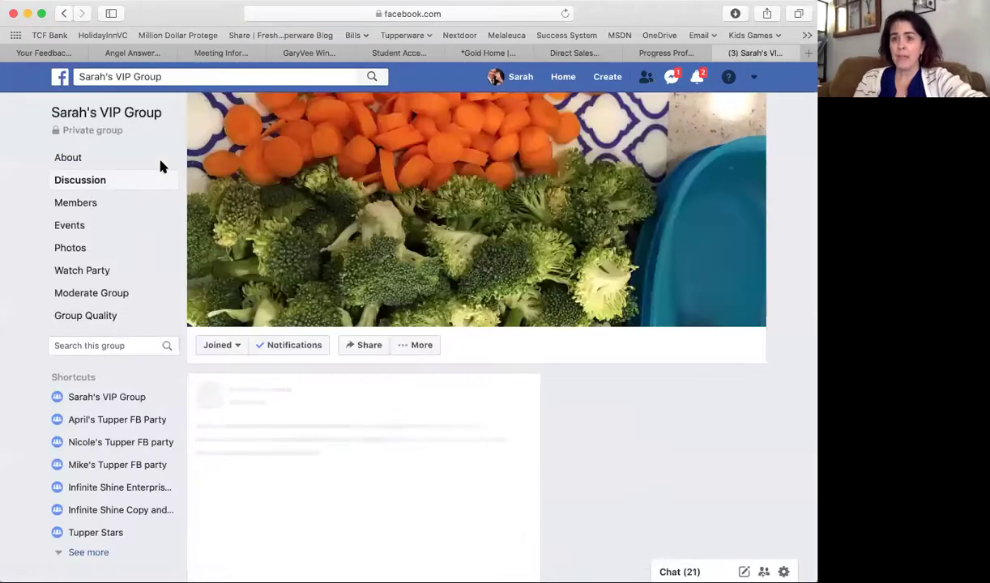
pyautogui.scroll(-6, 283, 463)
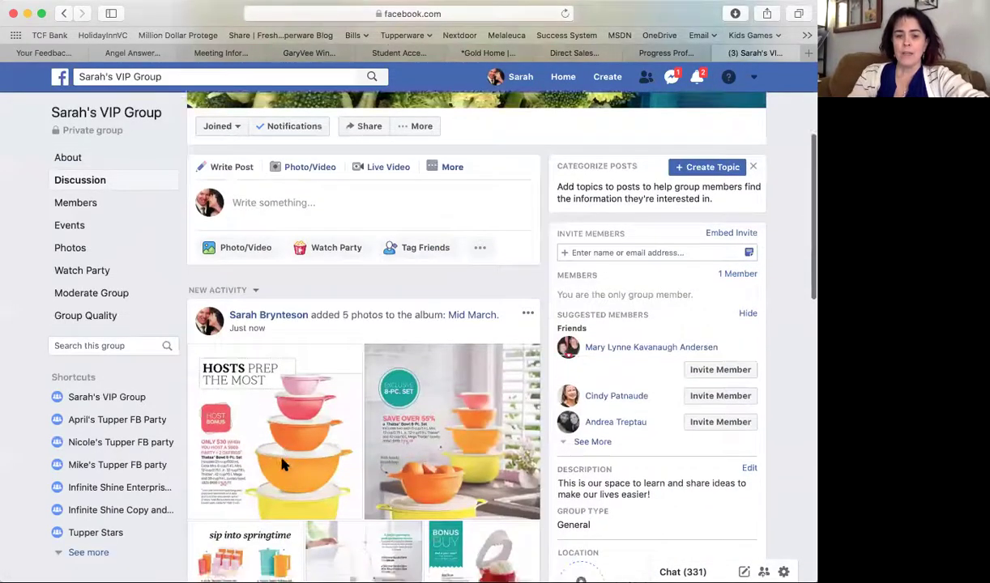
pyautogui.scroll(1, 282, 463)
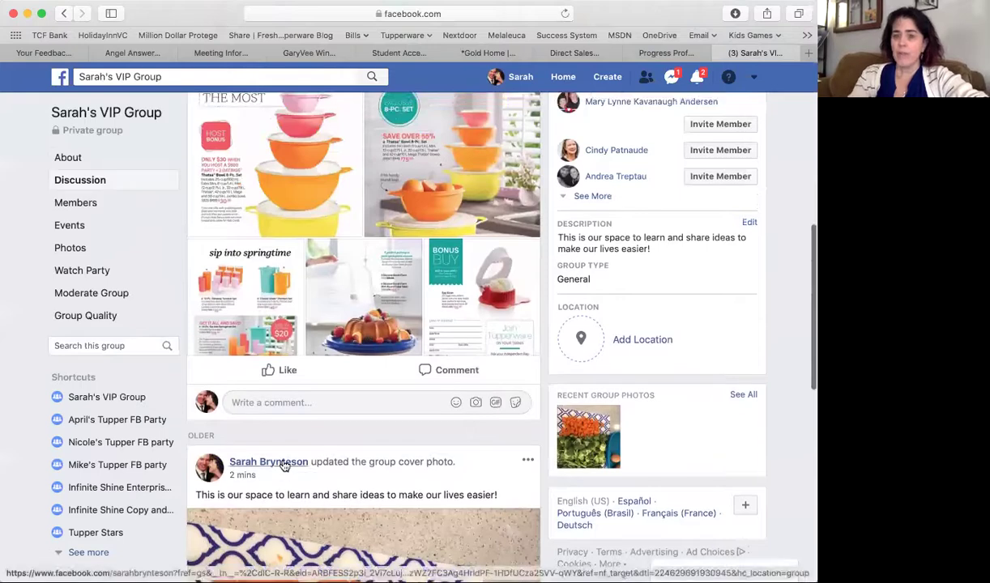
pyautogui.scroll(8, 283, 465)
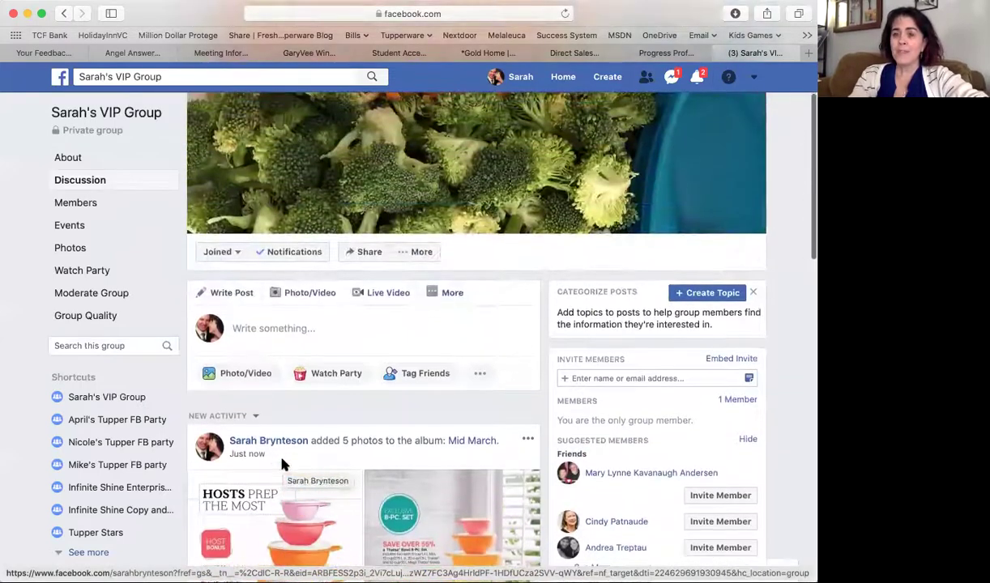
pyautogui.scroll(2, 282, 464)
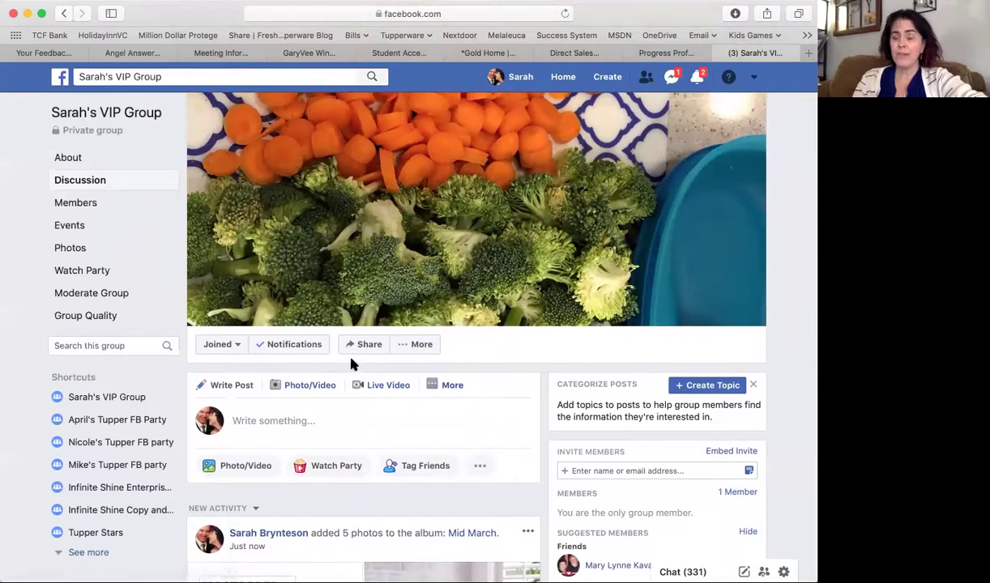
pyautogui.scroll(-2, 392, 363)
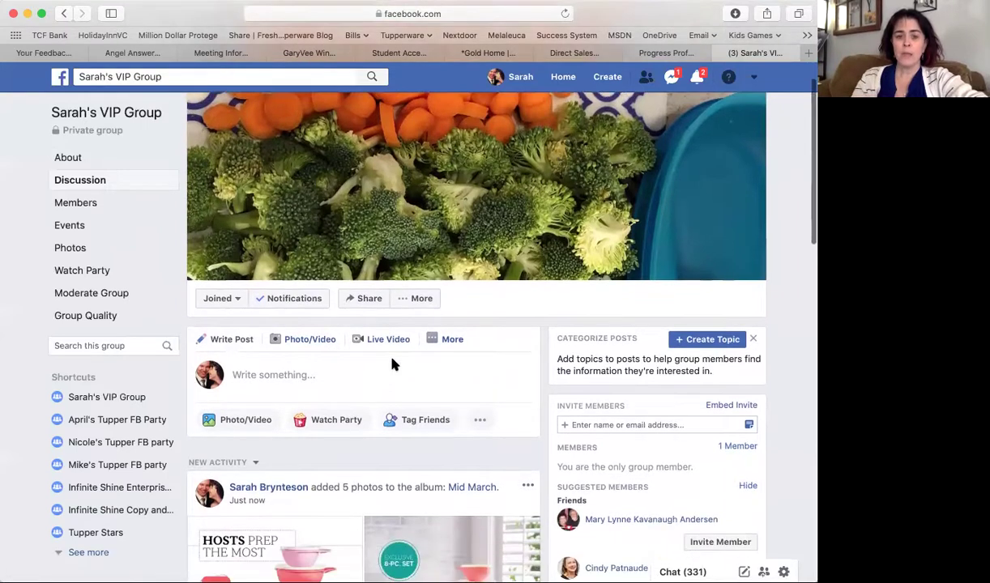
# Step: In the group settings, add Crystal, Minnesota as the group location and save it
pyautogui.click(420, 300)
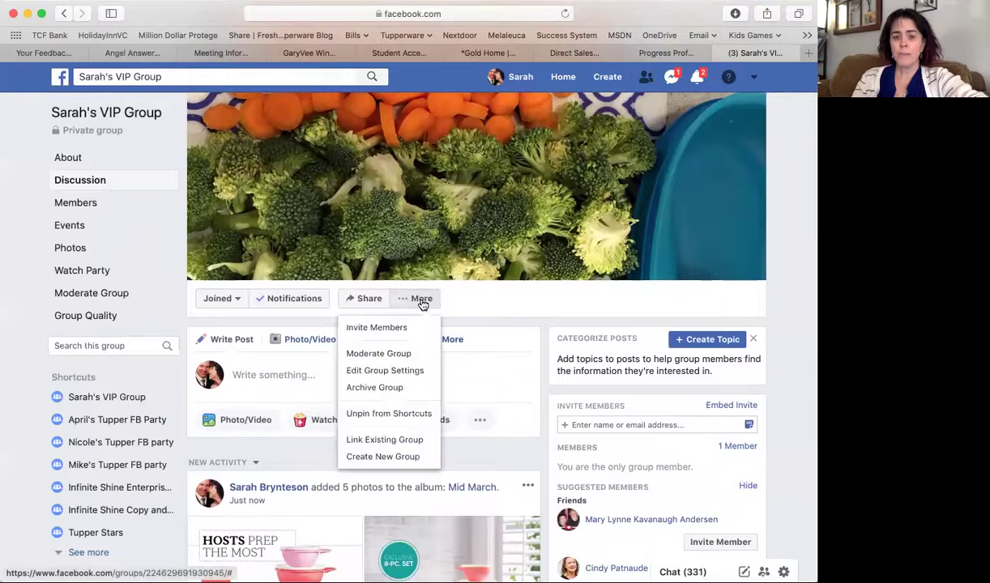
pyautogui.click(401, 371)
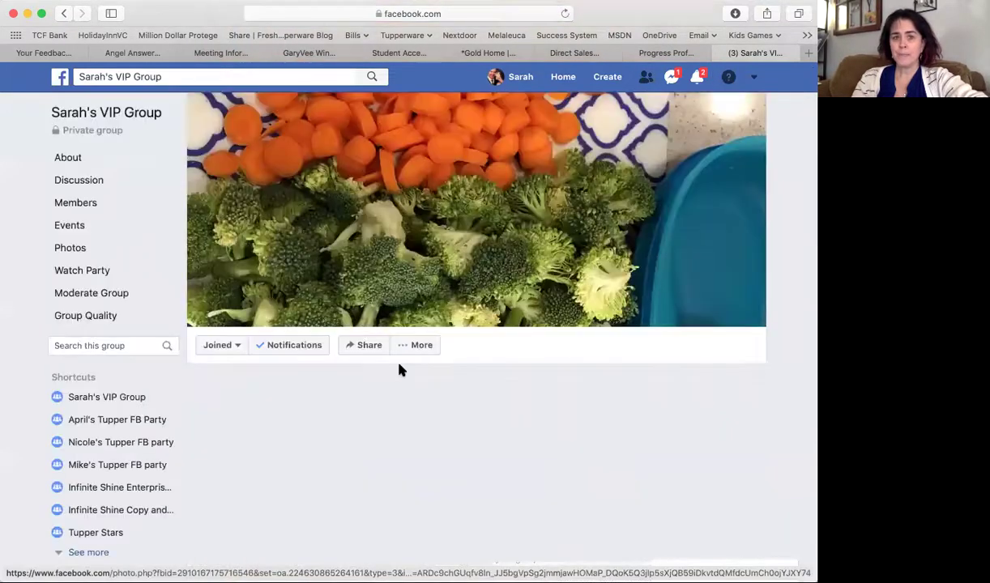
pyautogui.scroll(-4, 390, 396)
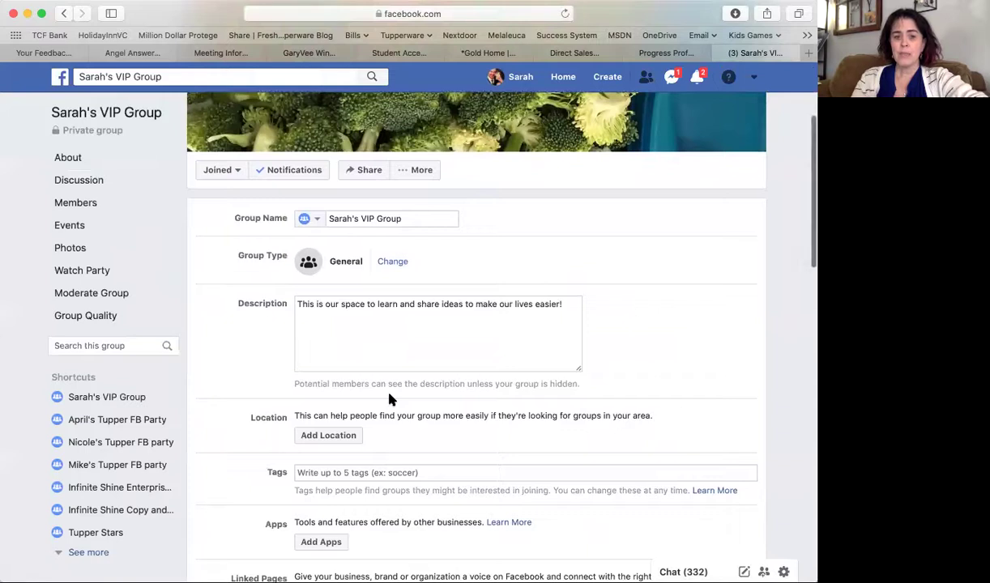
pyautogui.scroll(-1, 360, 405)
pyautogui.click(354, 398)
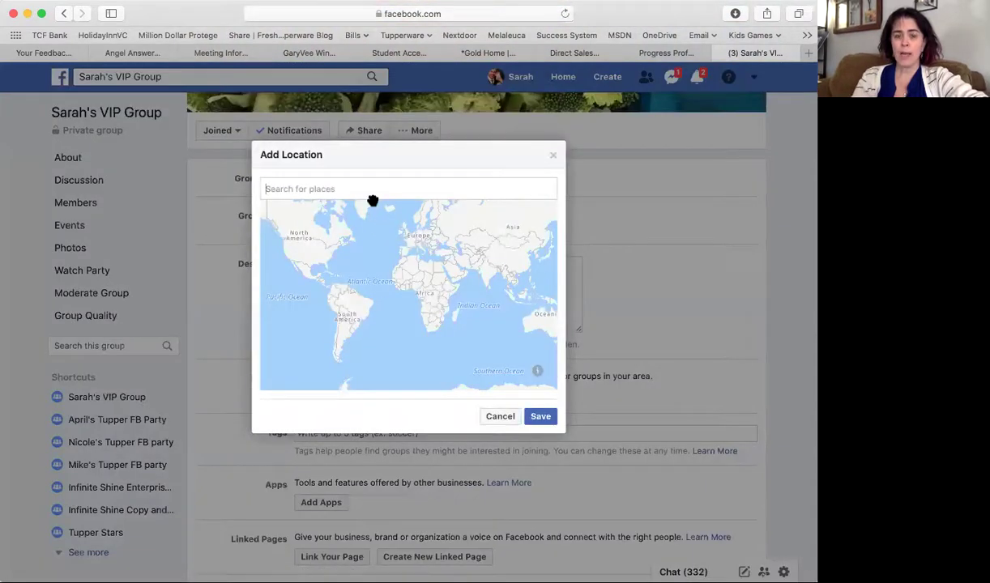
pyautogui.write('Cryst')
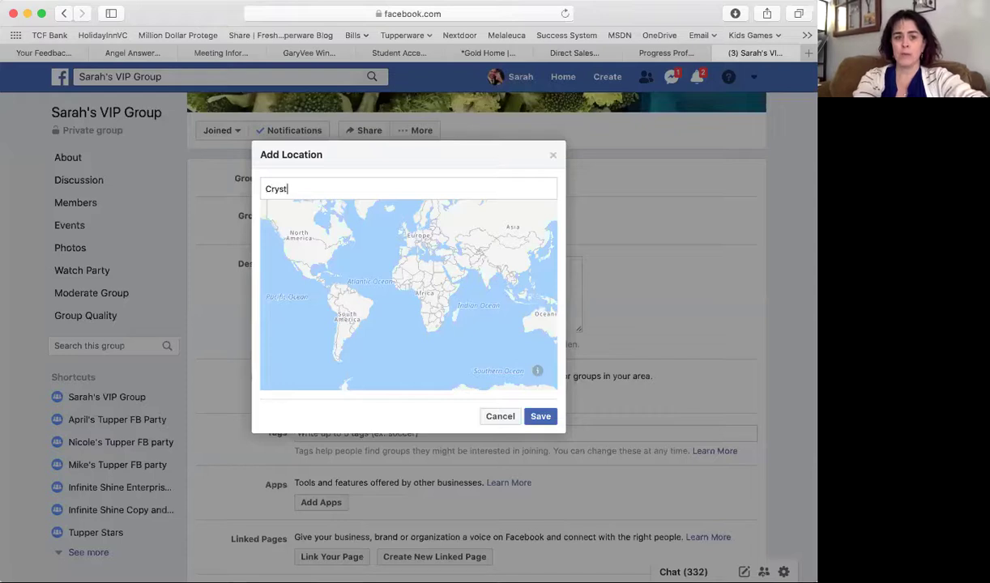
pyautogui.write('al')
pyautogui.press('Return')
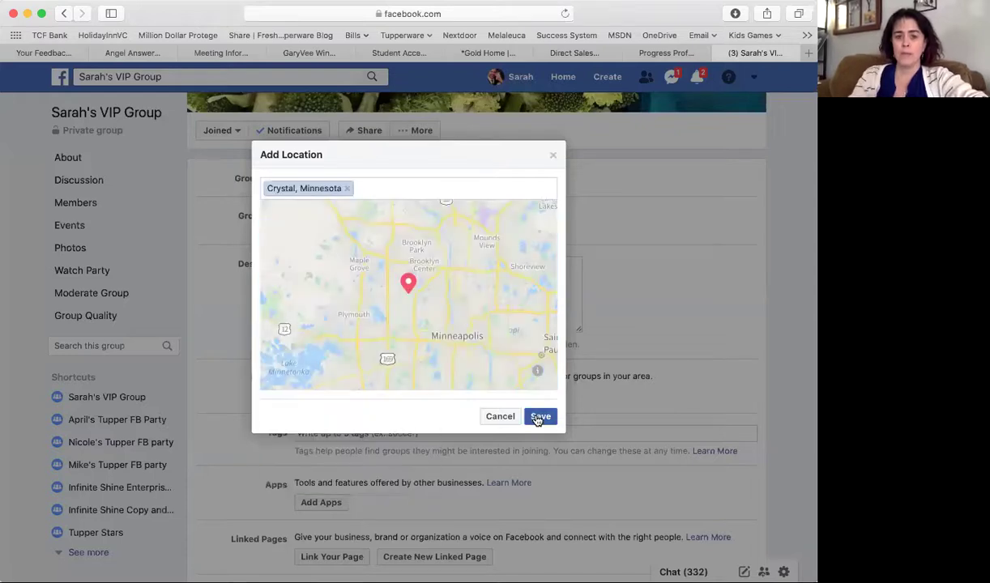
pyautogui.click(536, 418)
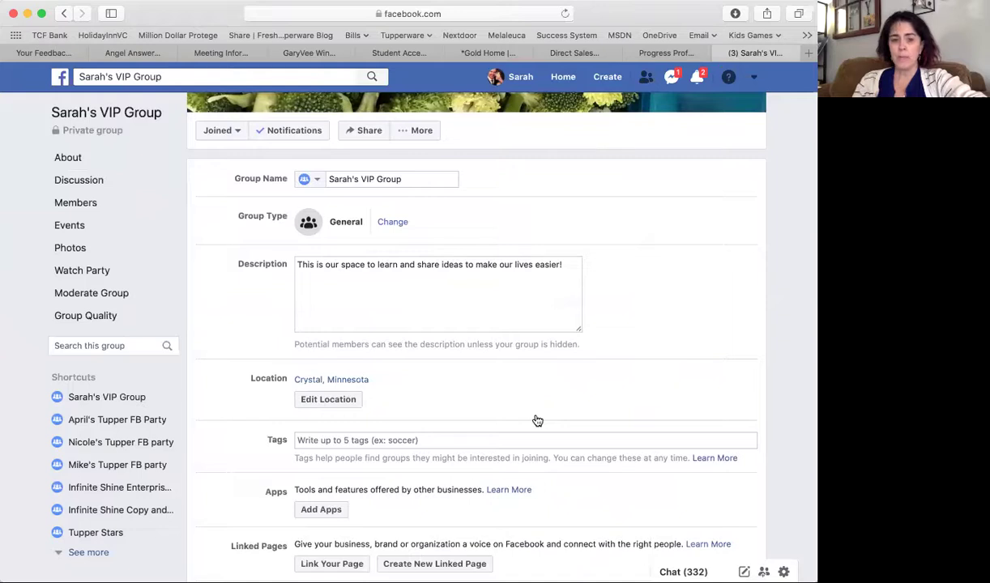
pyautogui.click(493, 437)
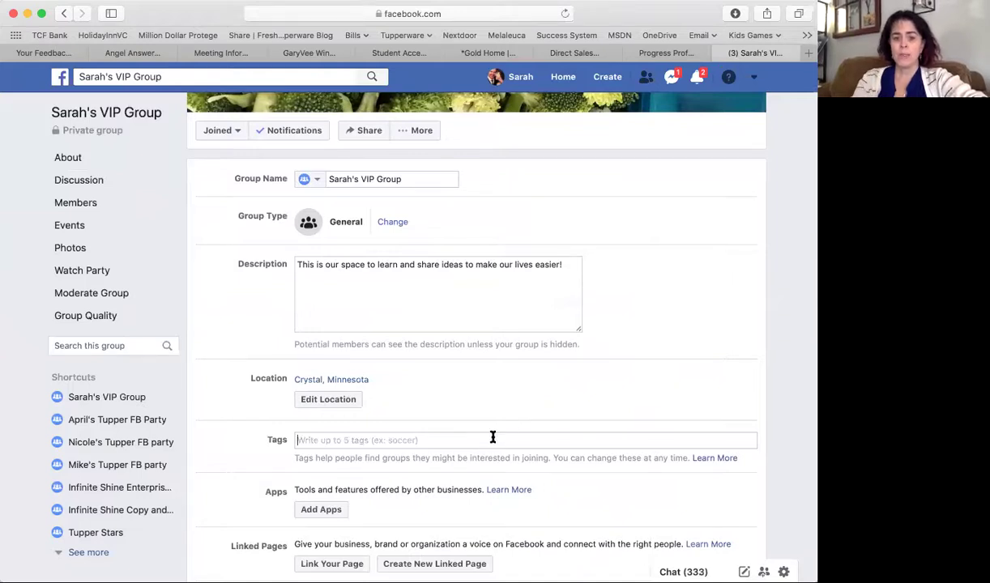
pyautogui.write('Tupperware')
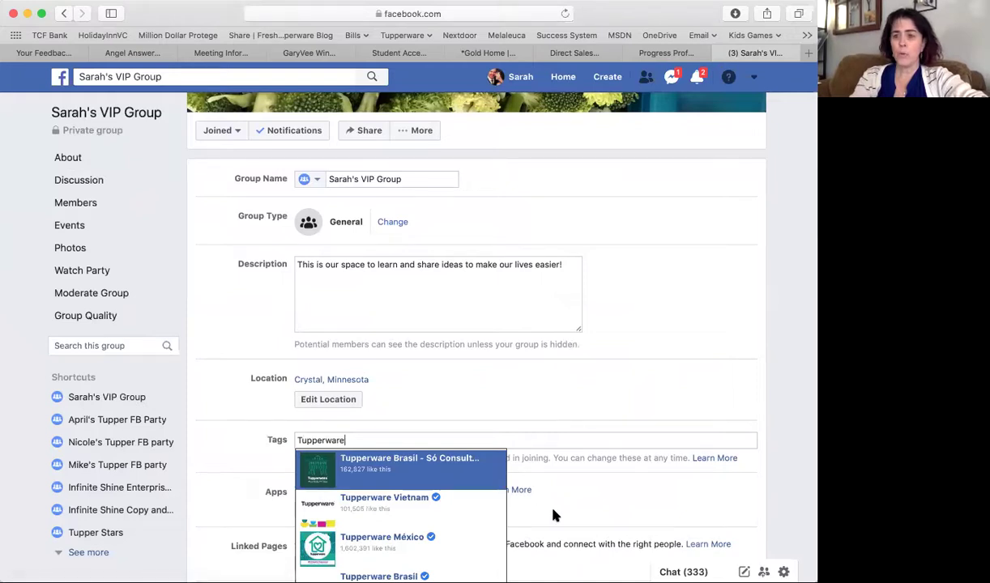
pyautogui.doubleClick(324, 439)
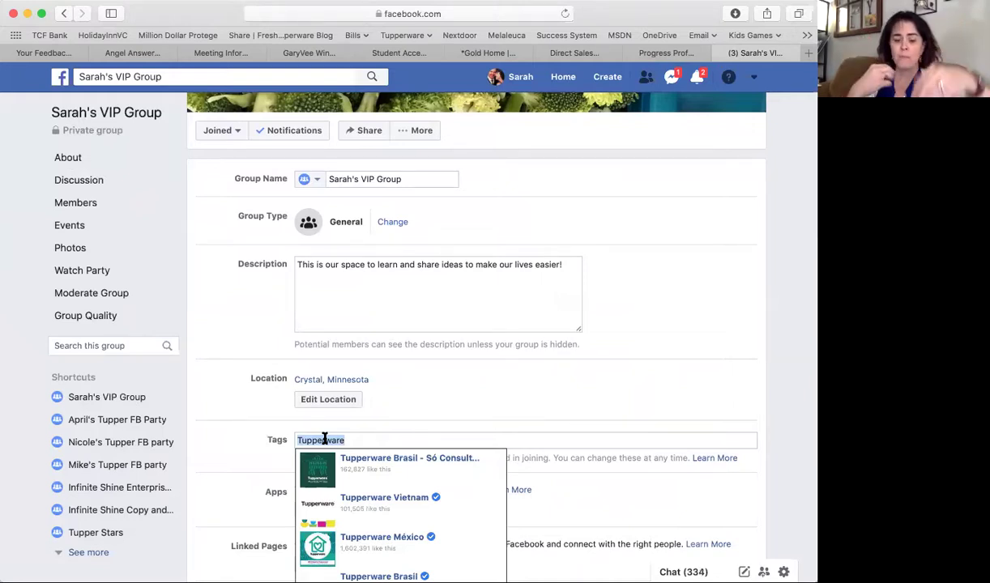
pyautogui.write('mom')
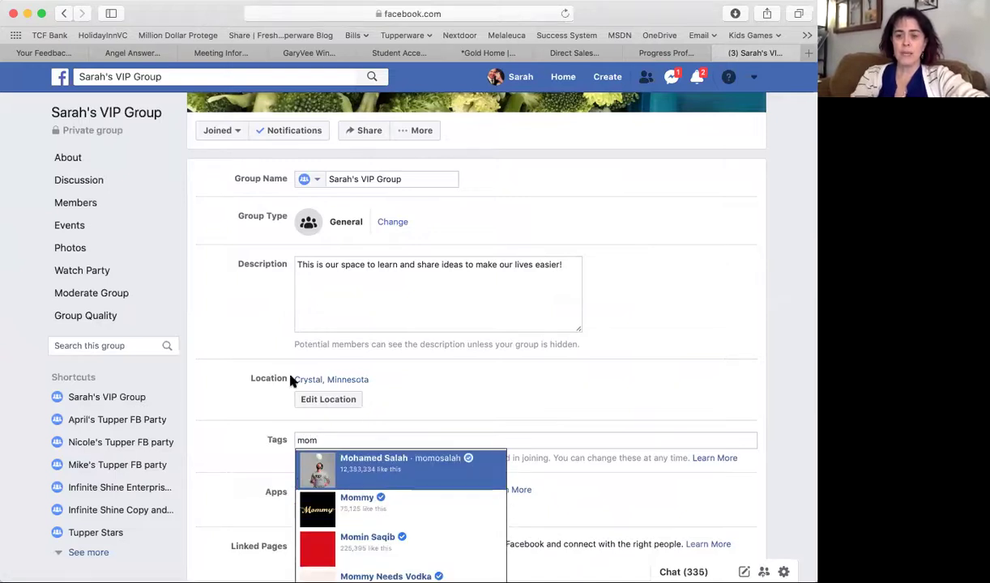
pyautogui.click(547, 362)
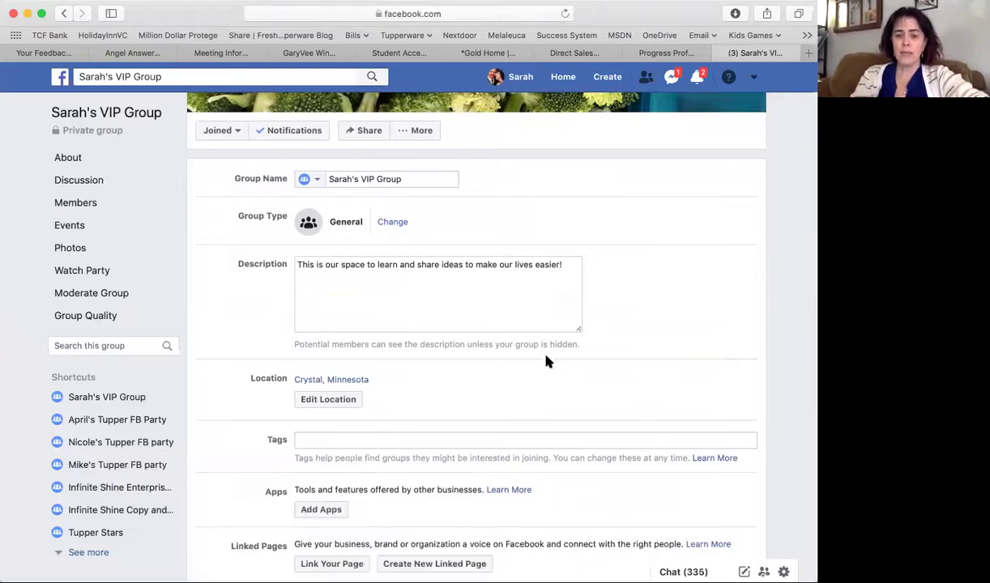
# Step: Reload the group settings and enter 'moms' in the Tags field
pyautogui.click(564, 13)
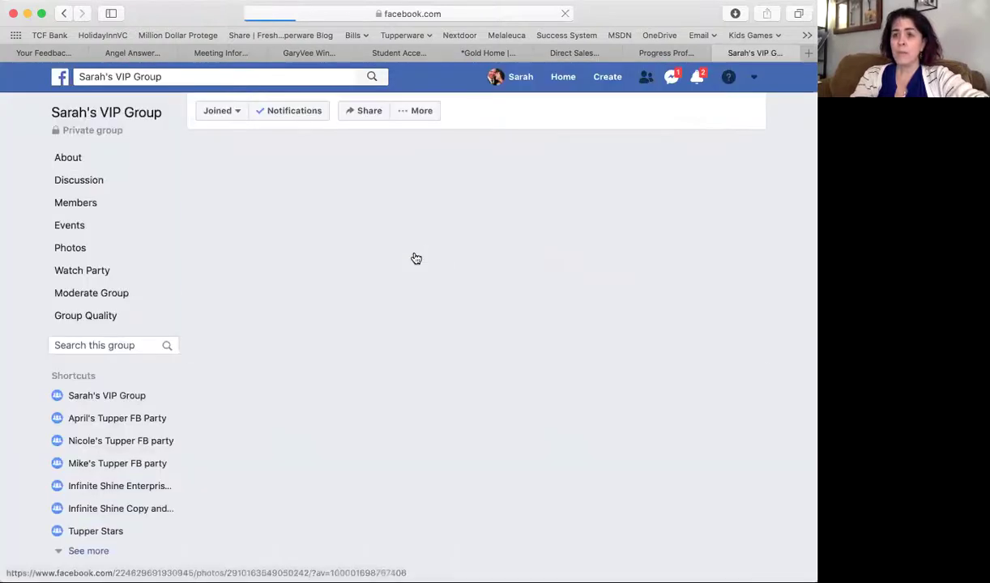
pyautogui.scroll(-4, 347, 435)
pyautogui.scroll(-2, 346, 438)
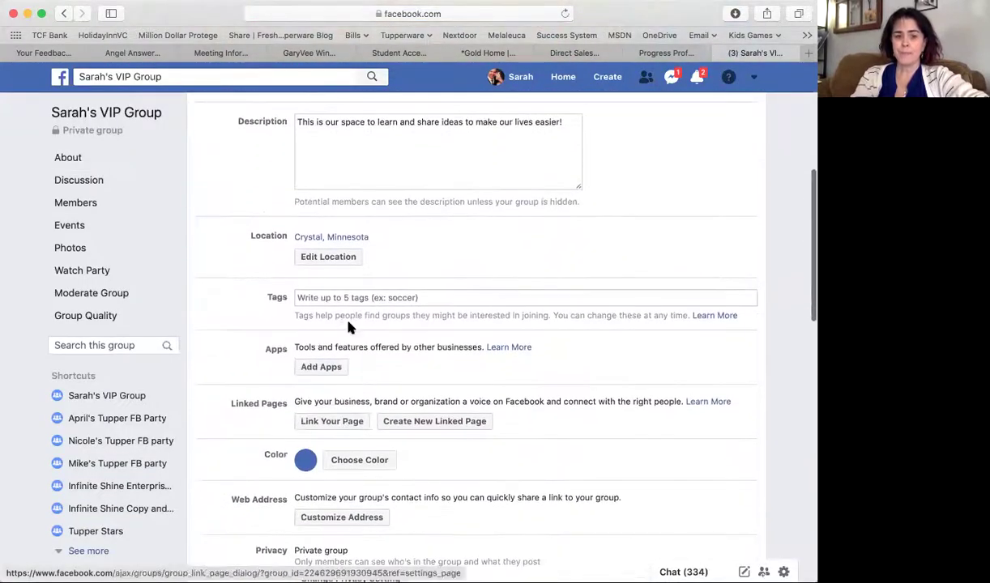
pyautogui.click(349, 298)
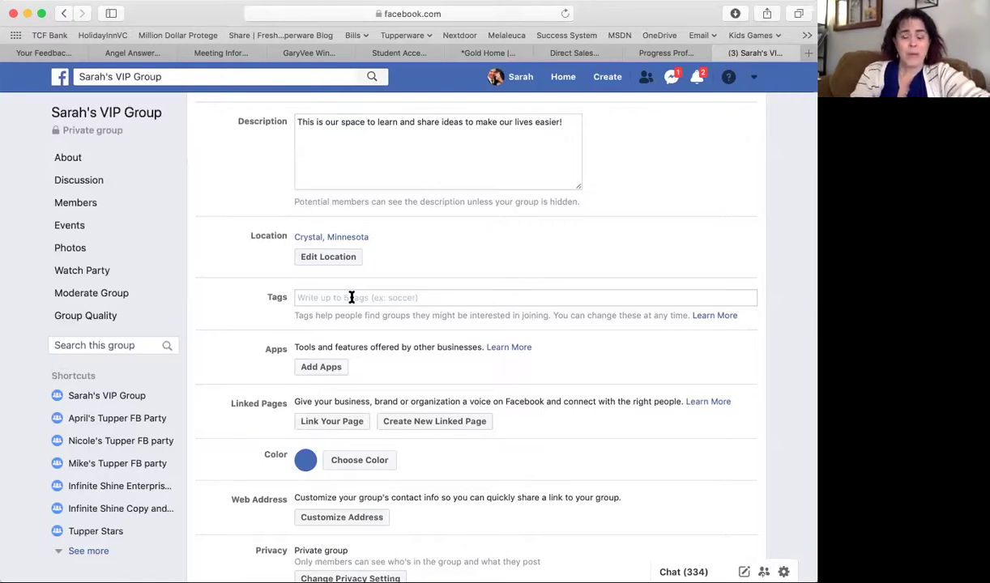
pyautogui.click(352, 297)
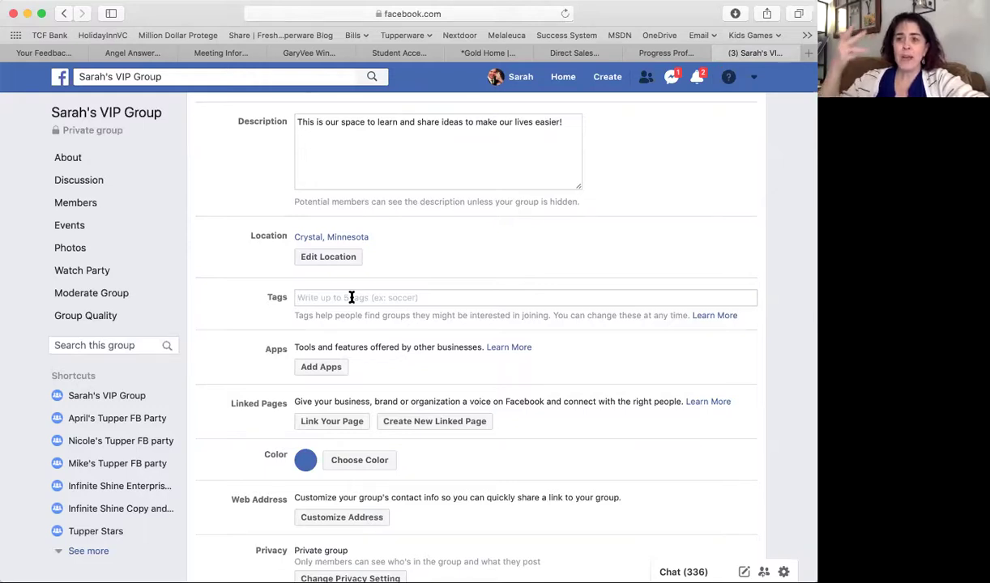
pyautogui.click(351, 298)
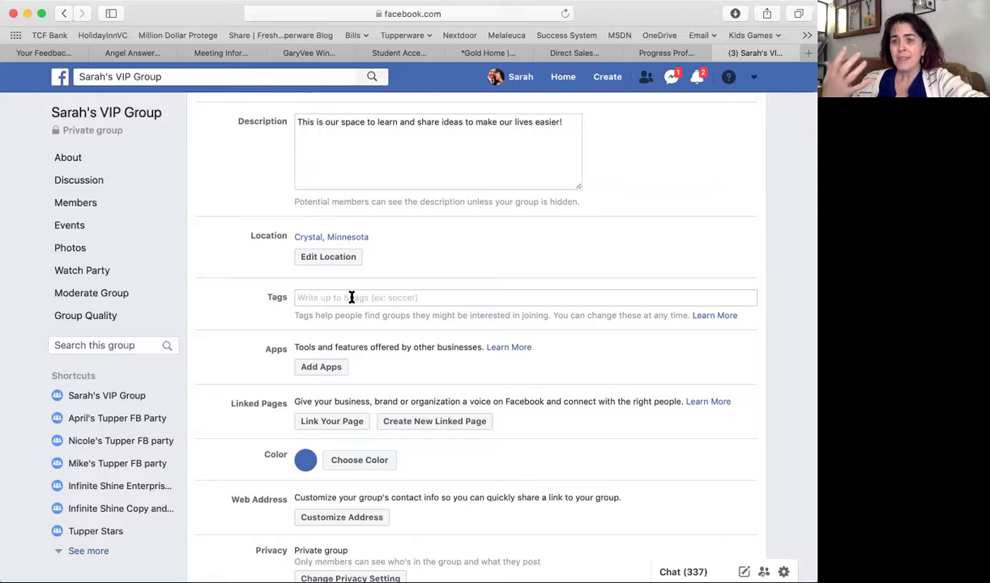
pyautogui.click(350, 297)
pyautogui.write('mo')
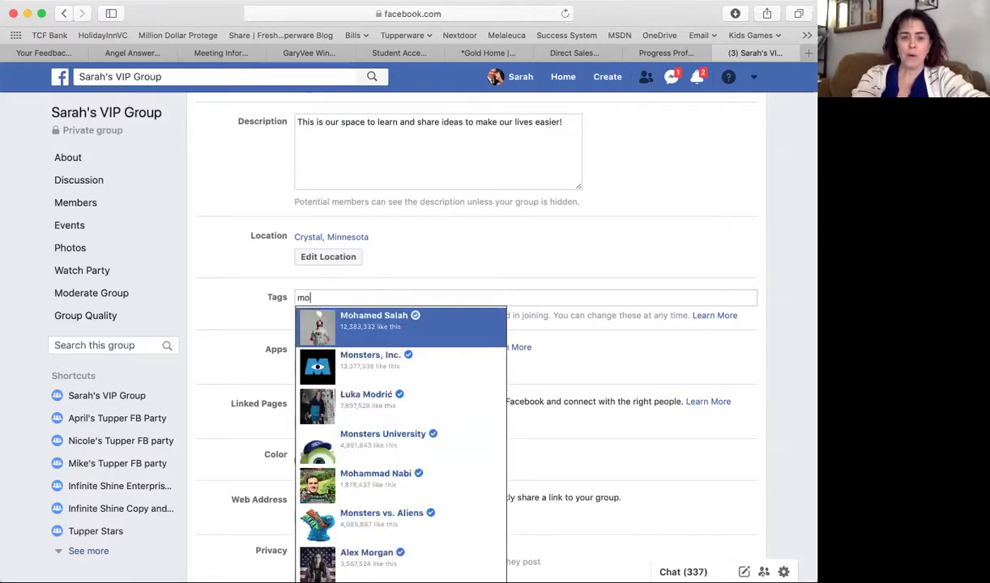
pyautogui.write('ms')
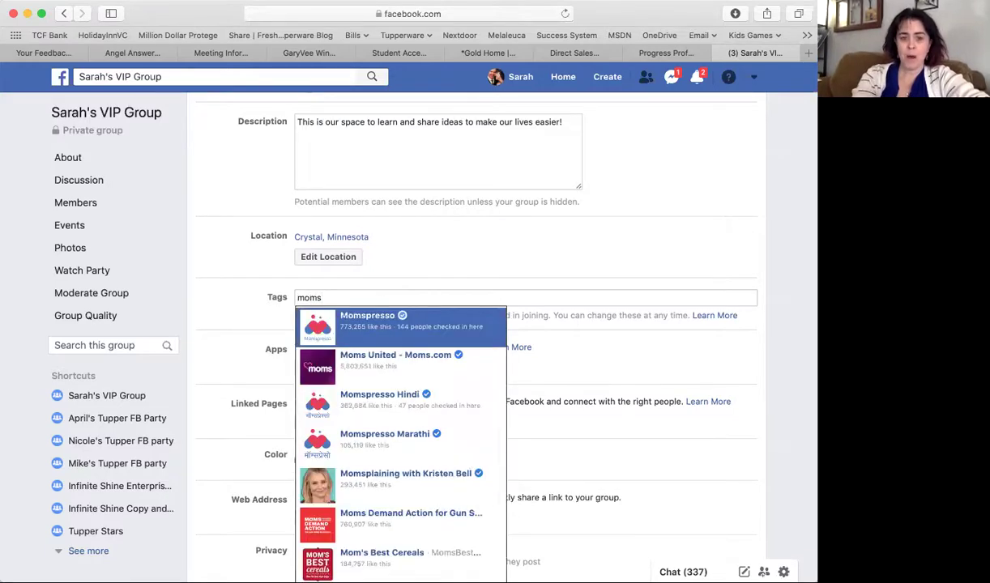
# Step: Look through the 'moms' tag suggestions, then dismiss them and leave Tags empty
pyautogui.scroll(-5, 328, 391)
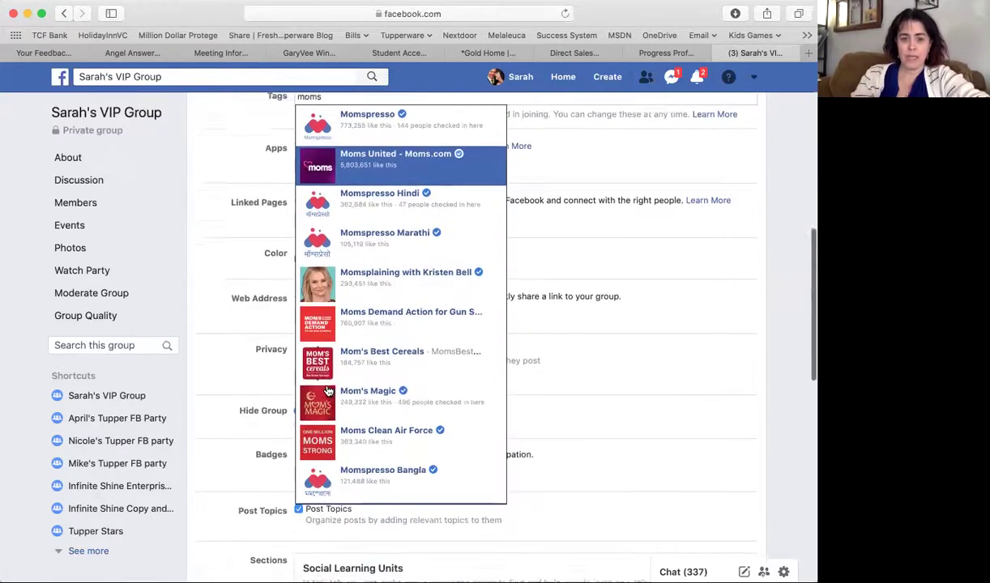
pyautogui.scroll(-1, 329, 391)
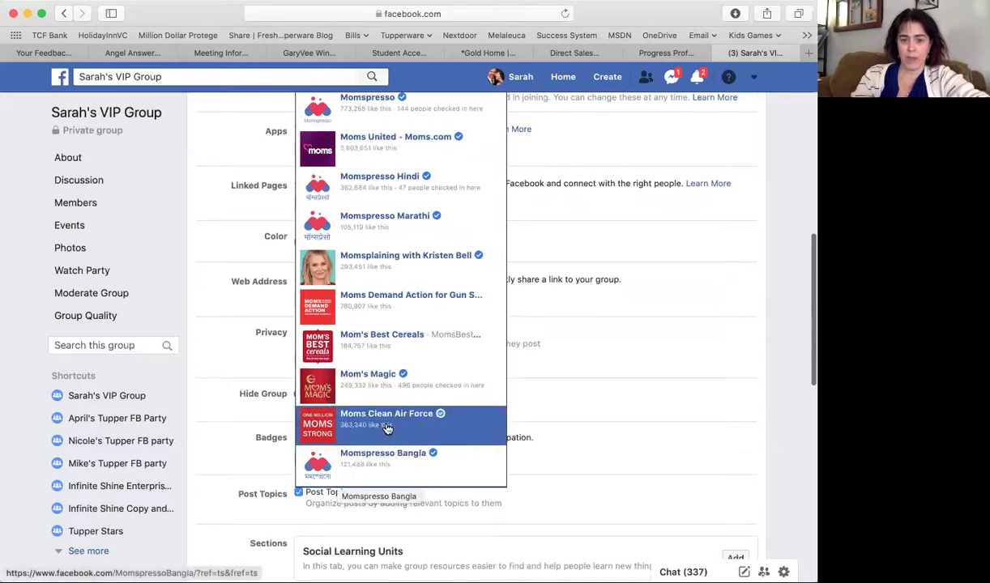
pyautogui.scroll(10, 387, 429)
pyautogui.scroll(-4, 371, 350)
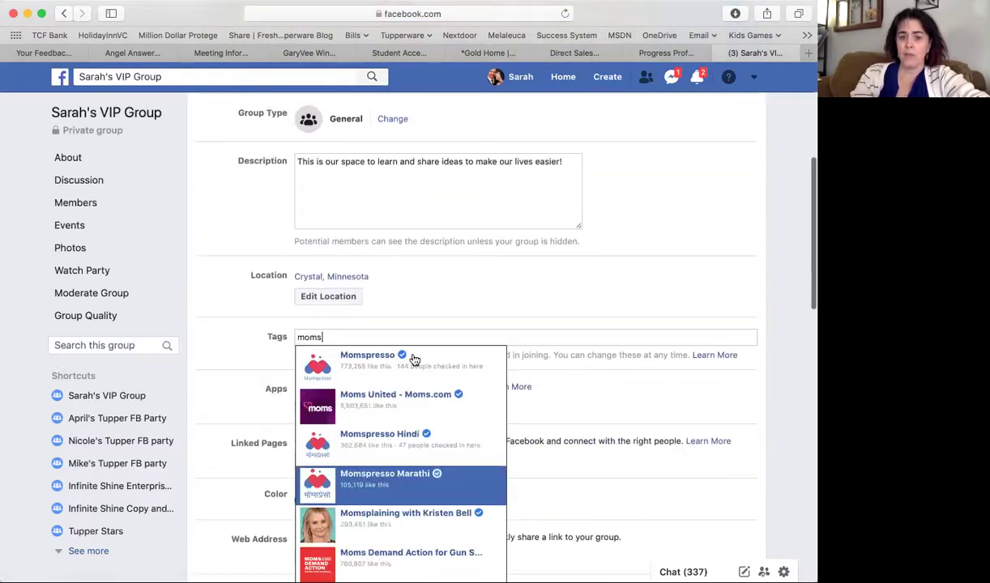
pyautogui.click(616, 324)
pyautogui.scroll(-3, 567, 316)
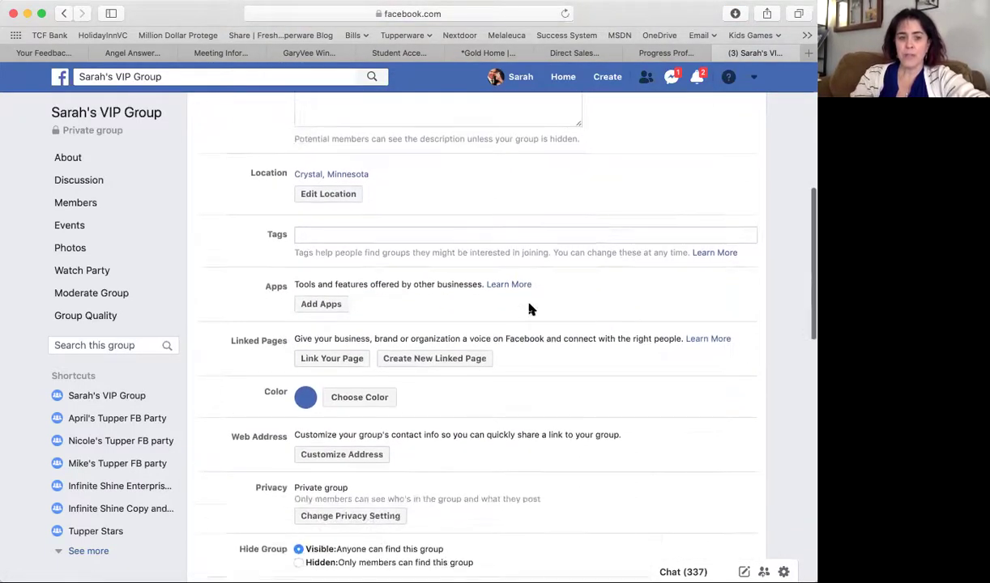
# Step: Search Add Apps for 'tupsocial' and add the TupSocial app to the group
pyautogui.click(341, 304)
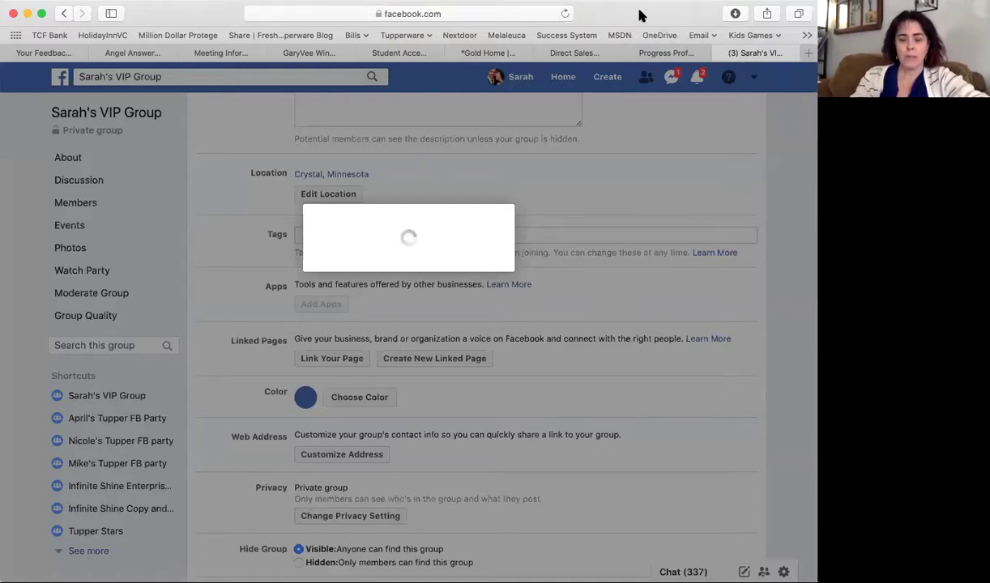
pyautogui.press('super+t')
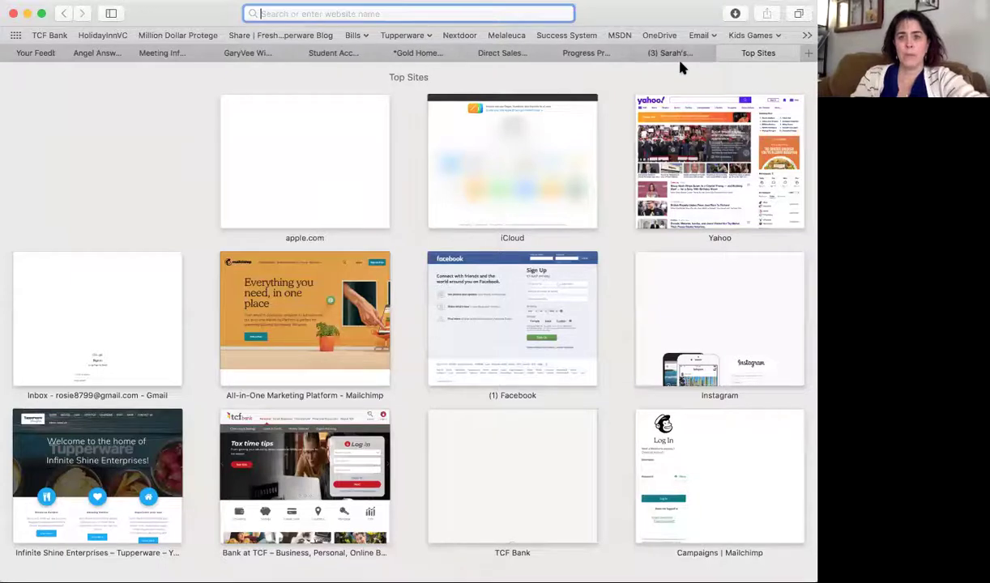
pyautogui.click(661, 53)
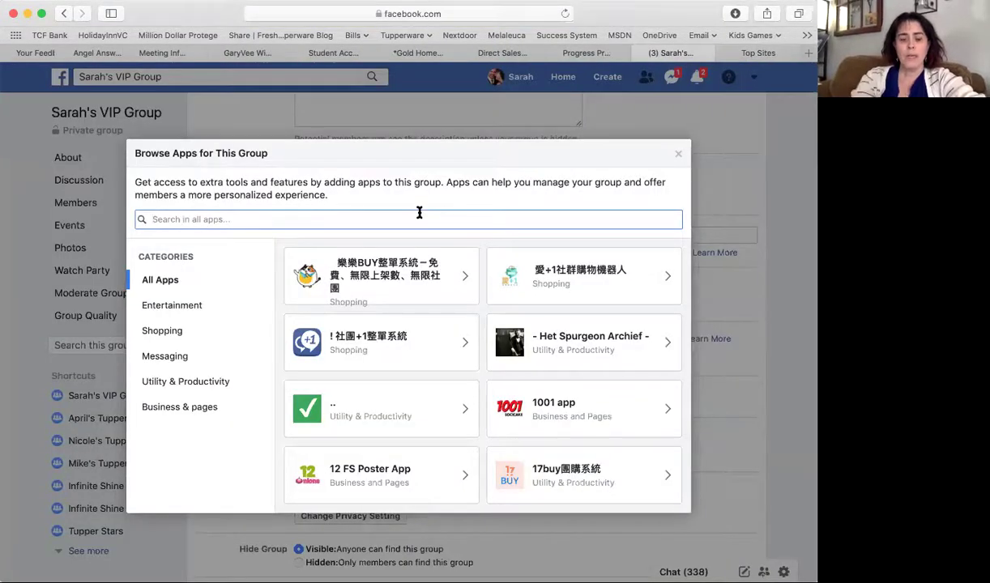
pyautogui.write('tup social')
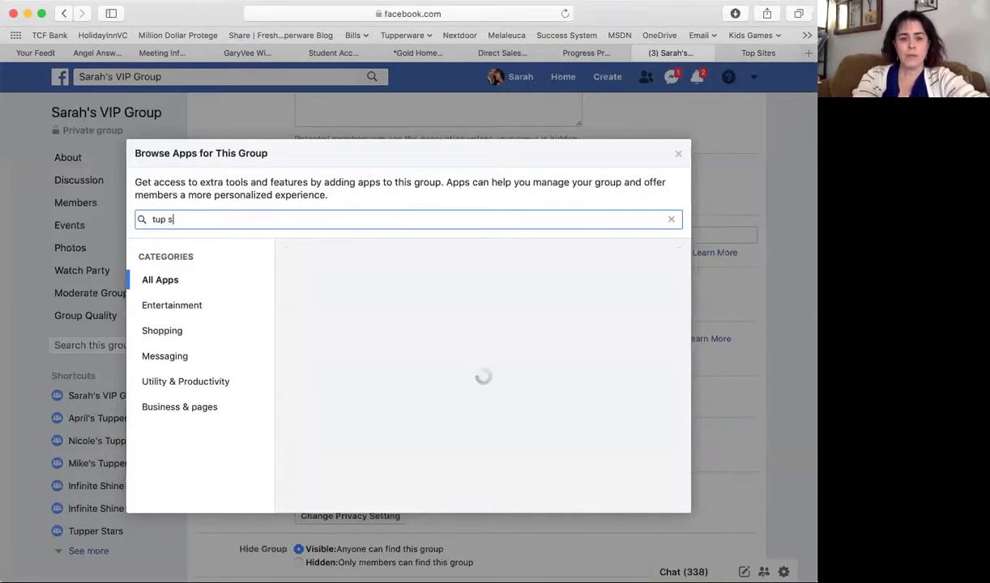
pyautogui.click(168, 219)
pyautogui.press('BackSpace')
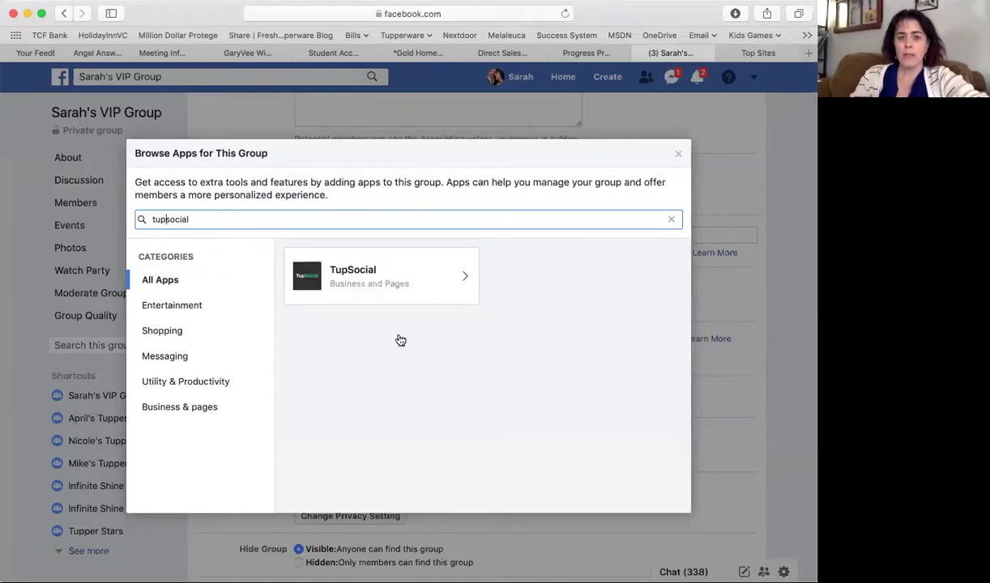
pyautogui.click(474, 291)
pyautogui.click(603, 360)
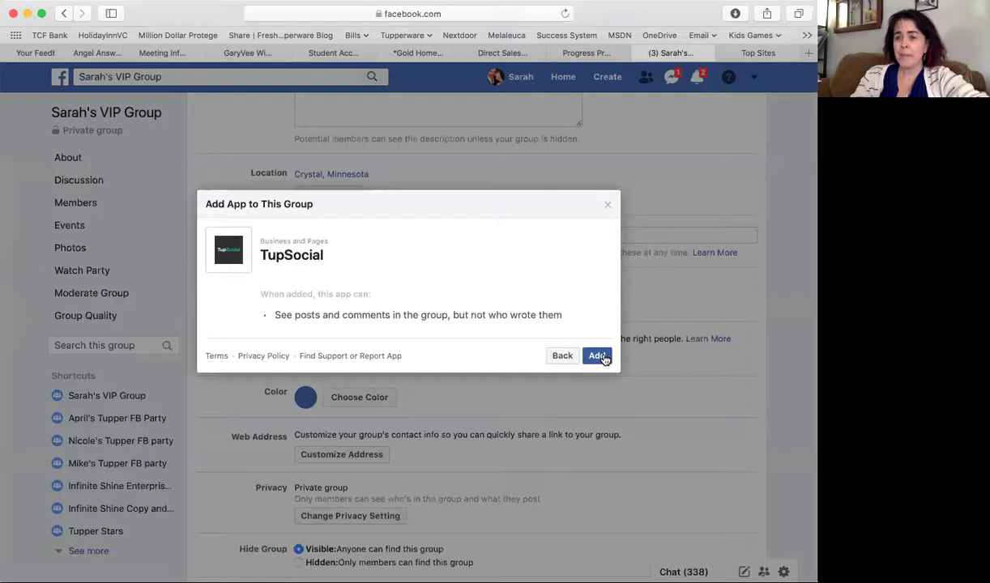
pyautogui.click(602, 360)
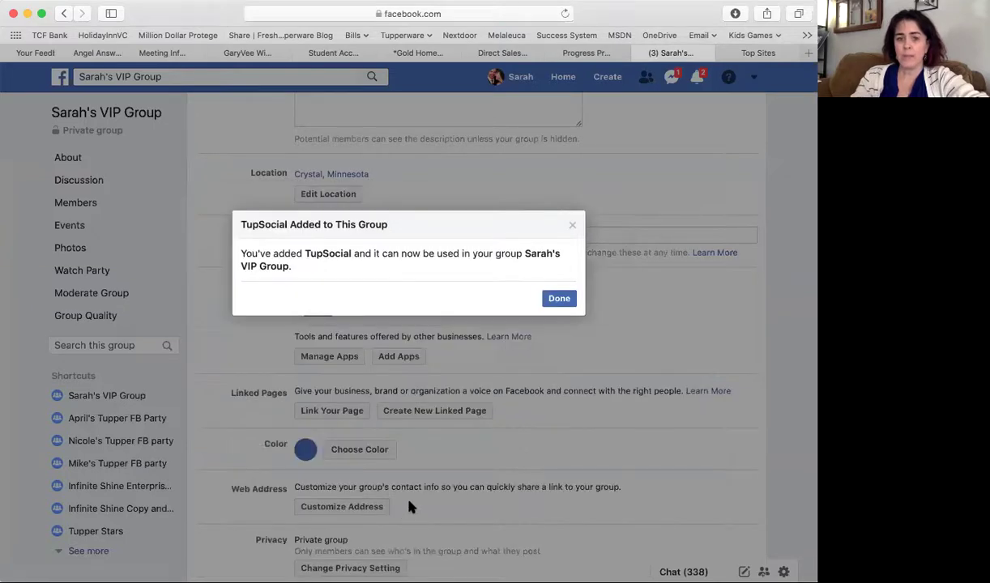
pyautogui.click(558, 299)
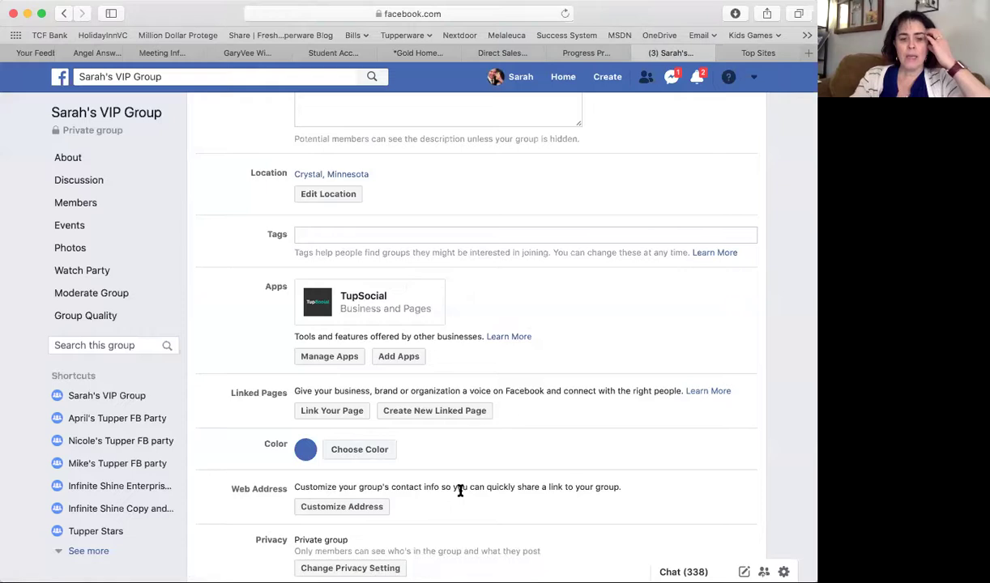
# Step: Check the group's current URL and open the Customize Web Address dialog
pyautogui.scroll(2, 513, 483)
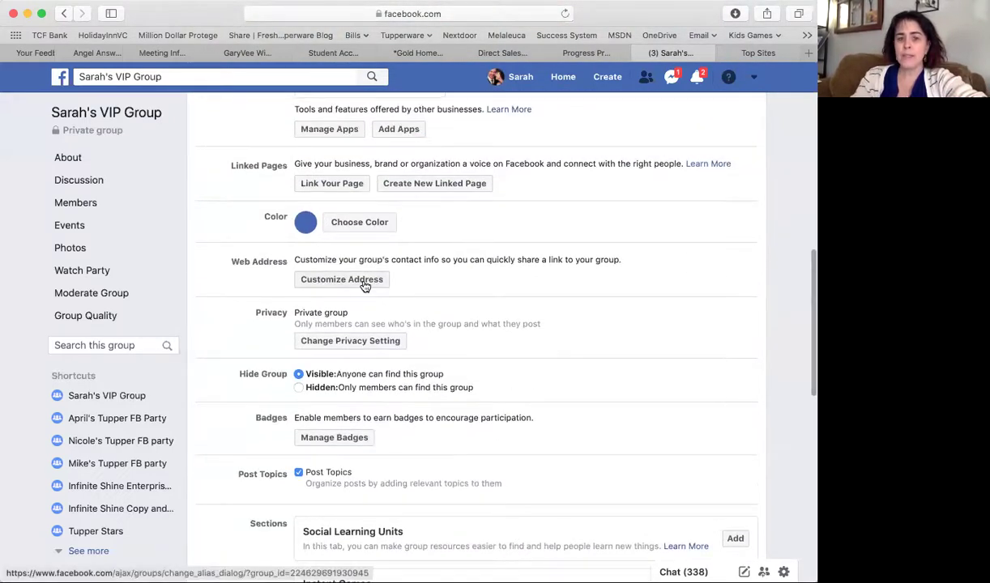
pyautogui.click(364, 281)
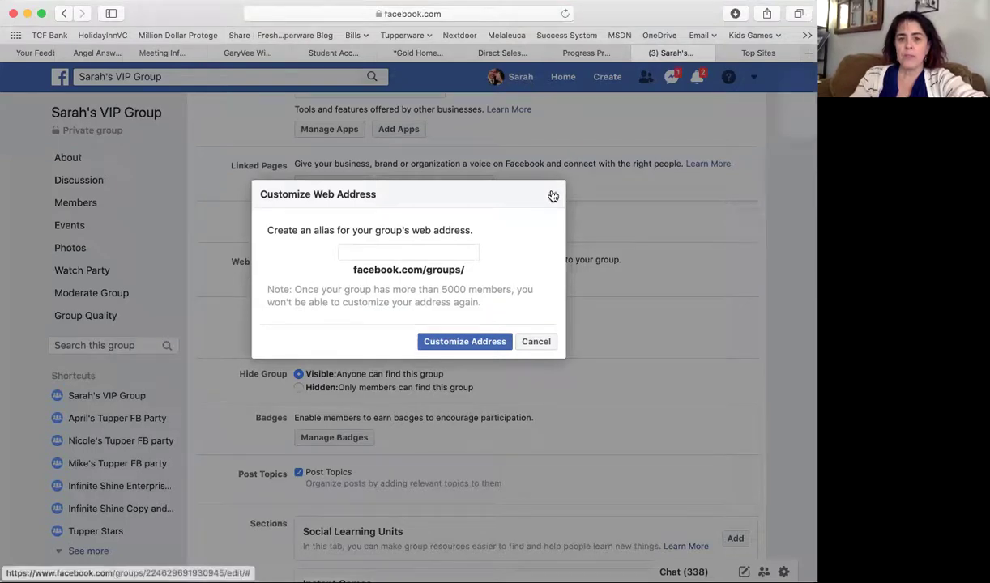
pyautogui.click(553, 194)
pyautogui.click(486, 13)
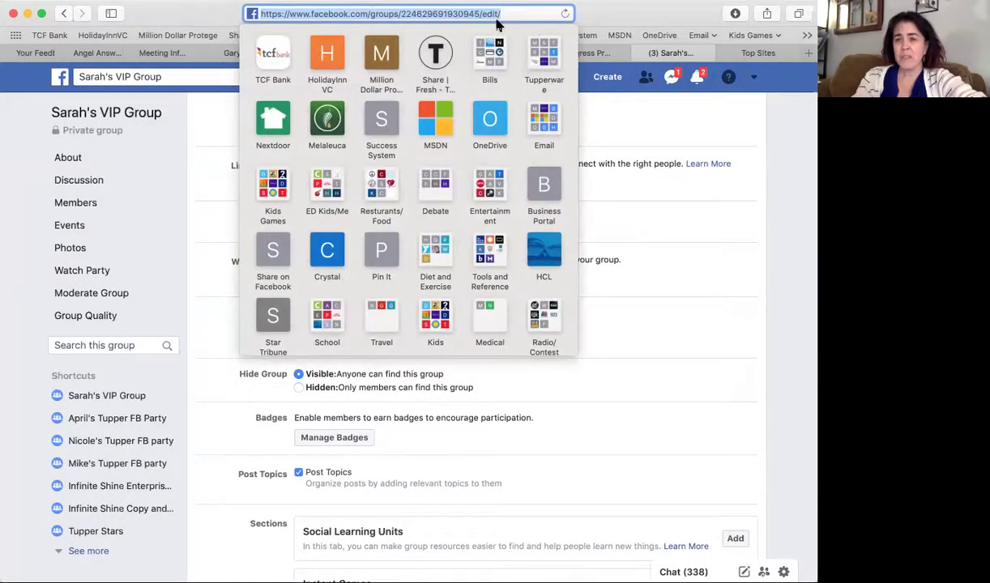
pyautogui.click(691, 270)
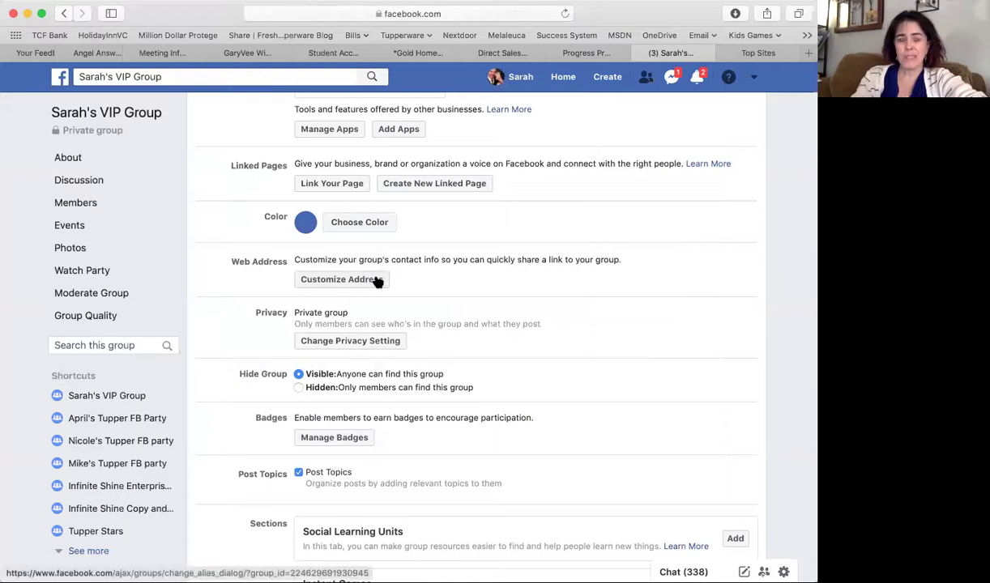
pyautogui.click(375, 279)
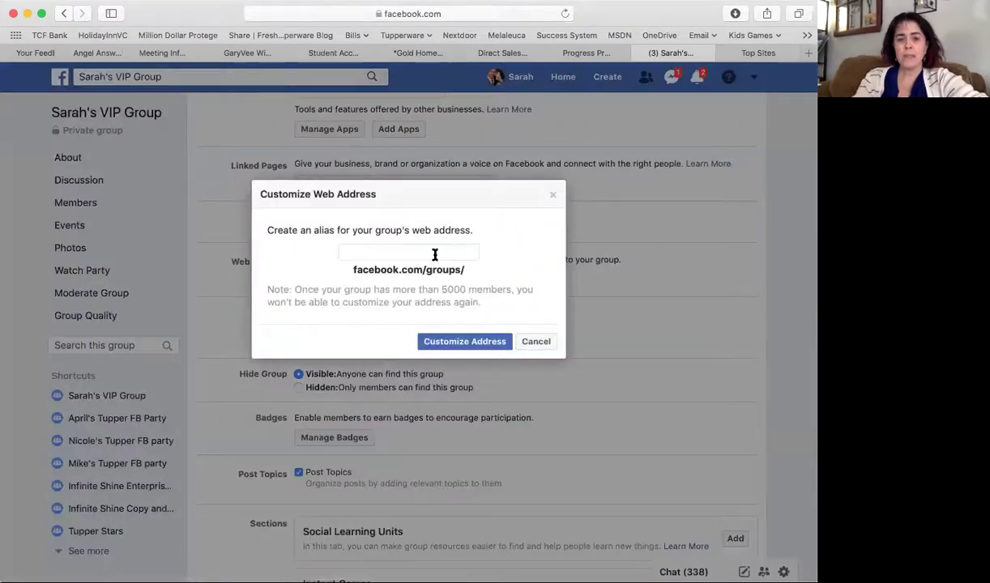
pyautogui.write('SarahsVIP')
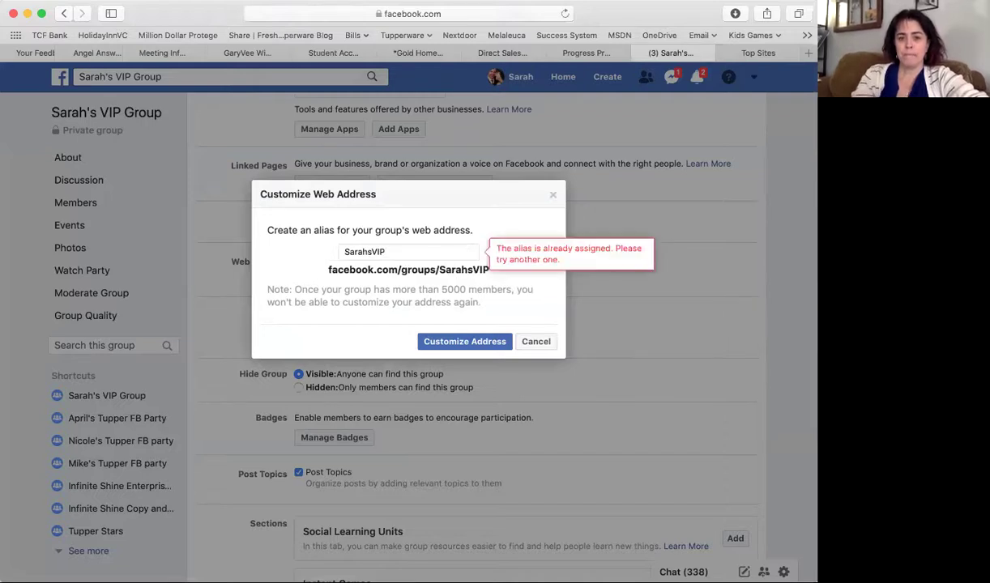
pyautogui.doubleClick(428, 254)
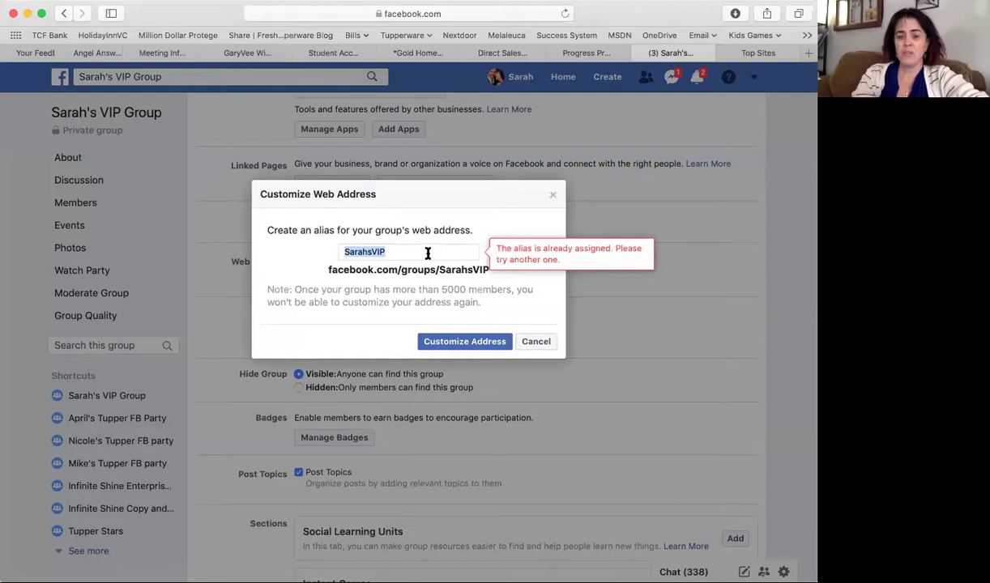
pyautogui.click(427, 253)
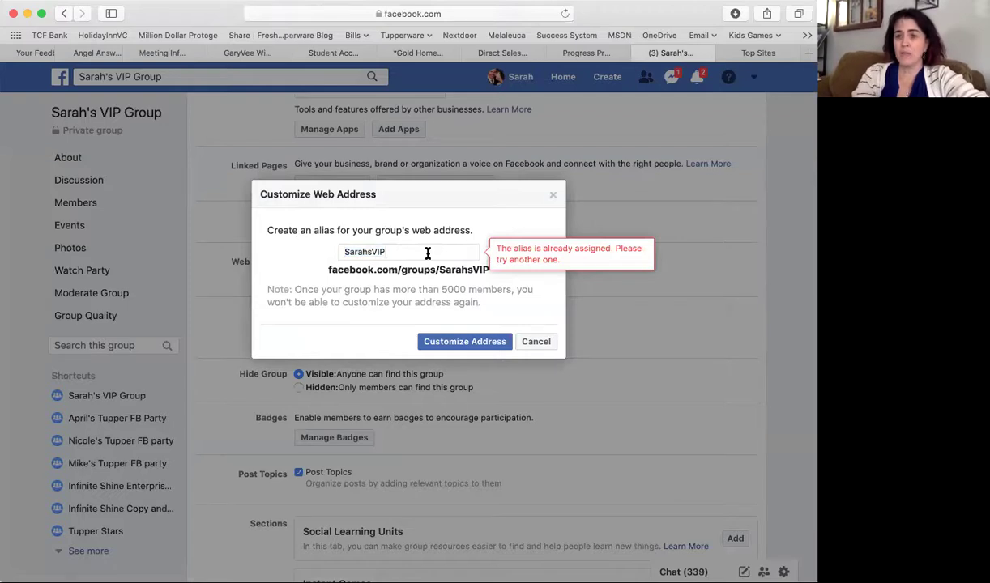
pyautogui.write('13')
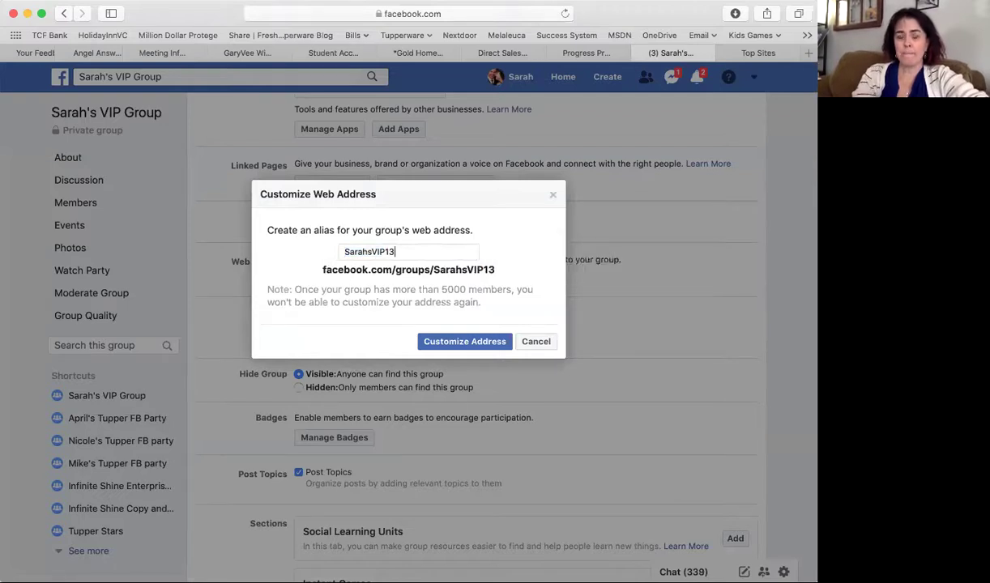
pyautogui.press('BackSpace')
pyautogui.press('BackSpace')
pyautogui.press('BackSpace')
pyautogui.press('BackSpace')
pyautogui.press('BackSpace')
pyautogui.press('BackSpace')
pyautogui.press('BackSpace')
pyautogui.press('BackSpace')
pyautogui.press('BackSpace')
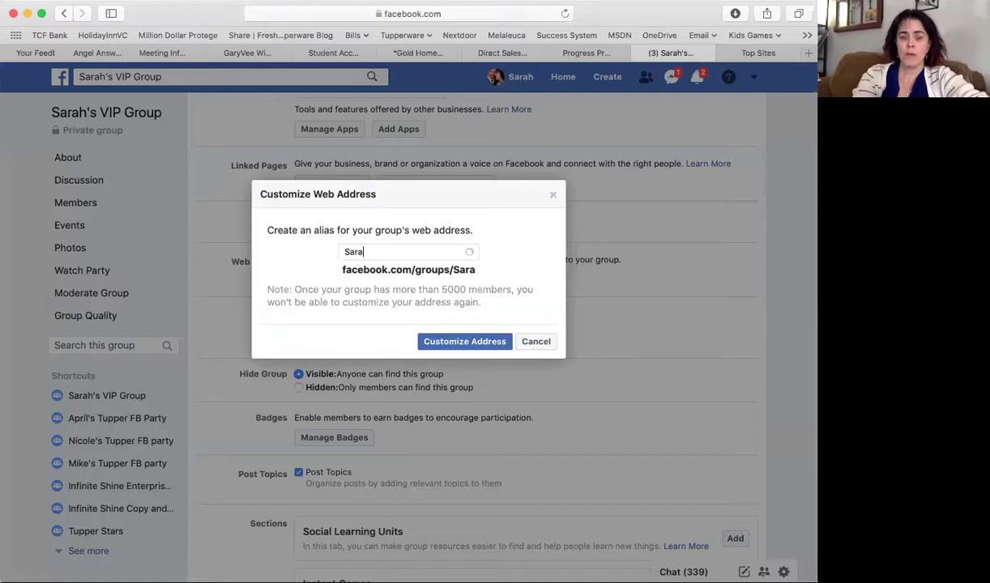
pyautogui.press('BackSpace')
pyautogui.press('BackSpace')
pyautogui.write('Sarah')
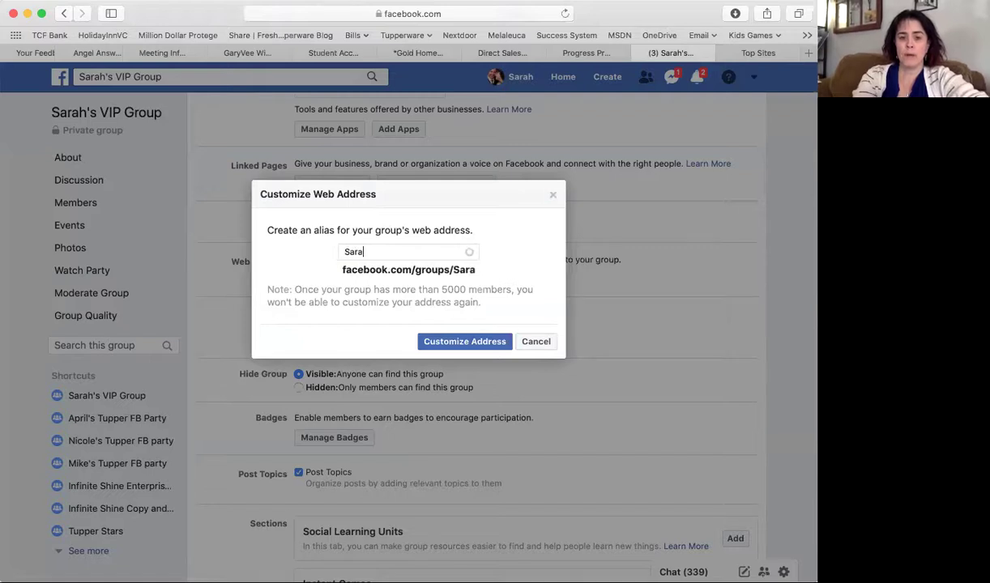
pyautogui.write('BVipTupper')
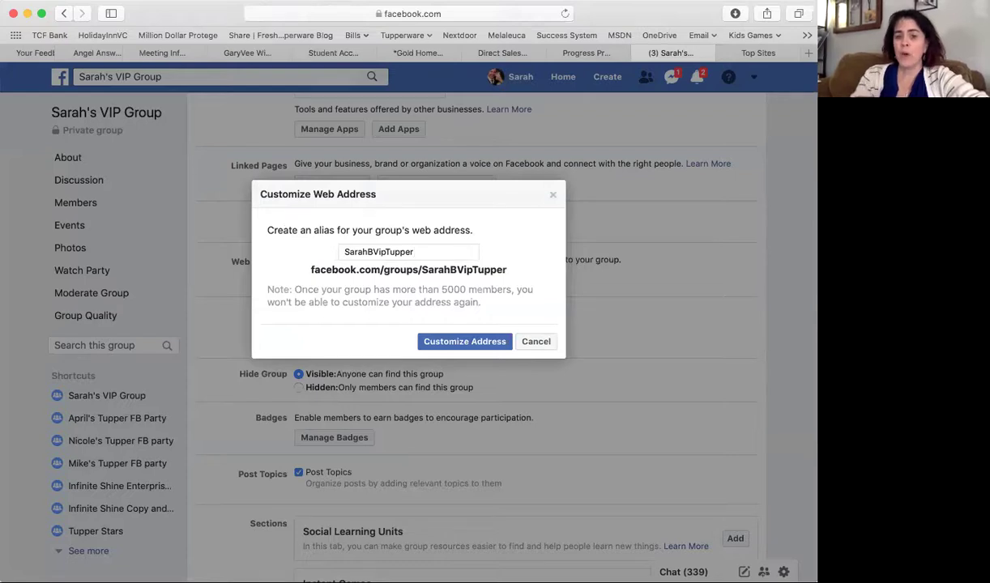
# Step: Rework the alias into SarahVIPCommunity and apply it as the group's address
pyautogui.moveTo(414, 252); pyautogui.dragTo(374, 252)
pyautogui.write('TupperwareVIP')
pyautogui.moveTo(439, 254); pyautogui.dragTo(373, 249)
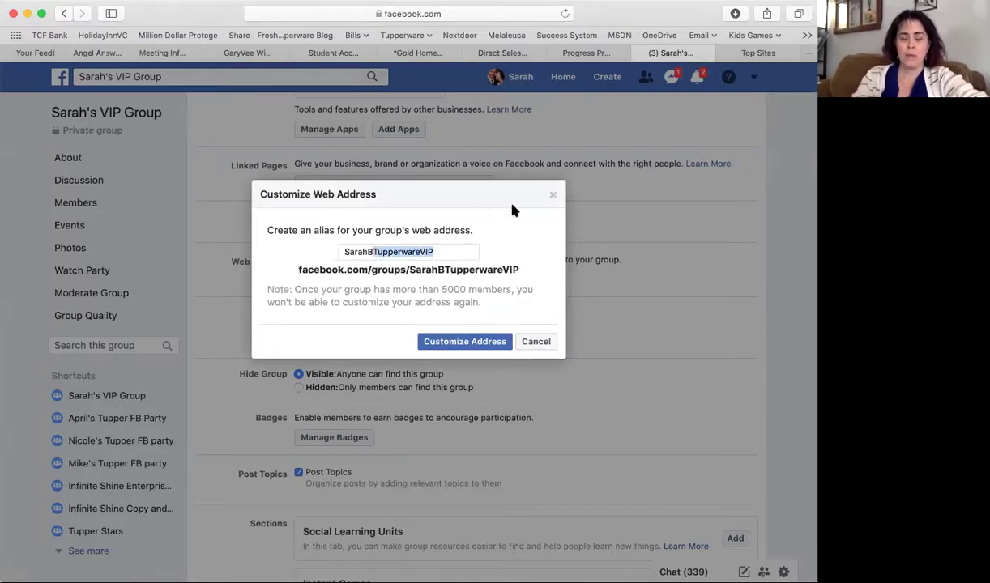
pyautogui.press('BackSpace')
pyautogui.press('BackSpace')
pyautogui.press('BackSpace')
pyautogui.press('BackSpace')
pyautogui.press('BackSpace')
pyautogui.press('BackSpace')
pyautogui.press('BackSpace')
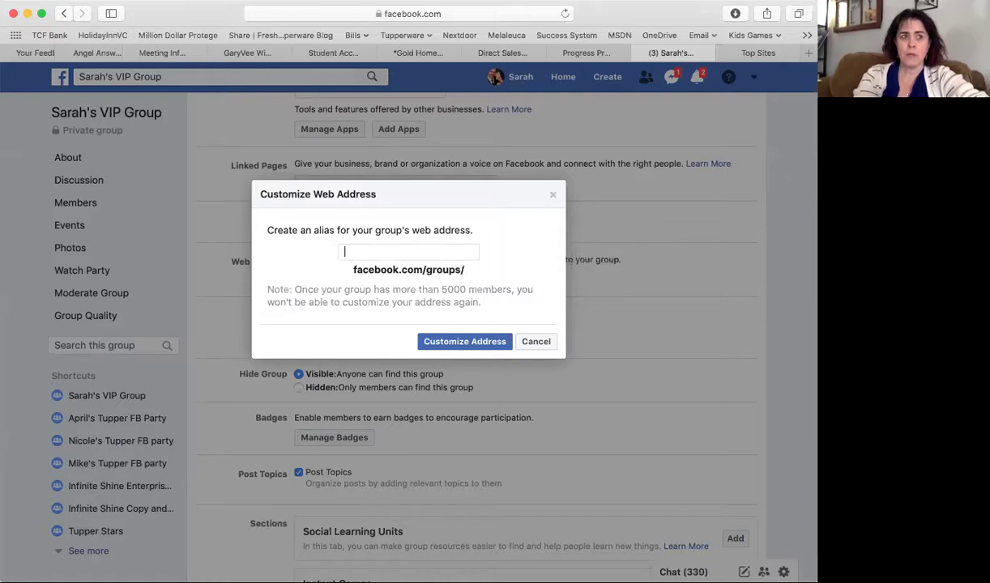
pyautogui.write('SarahVIPCommunity')
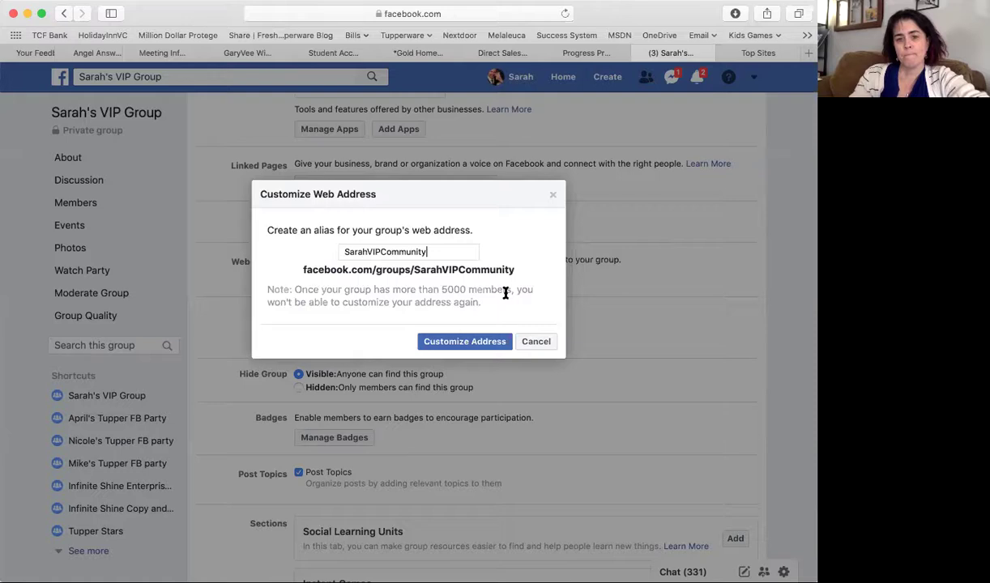
pyautogui.click(431, 344)
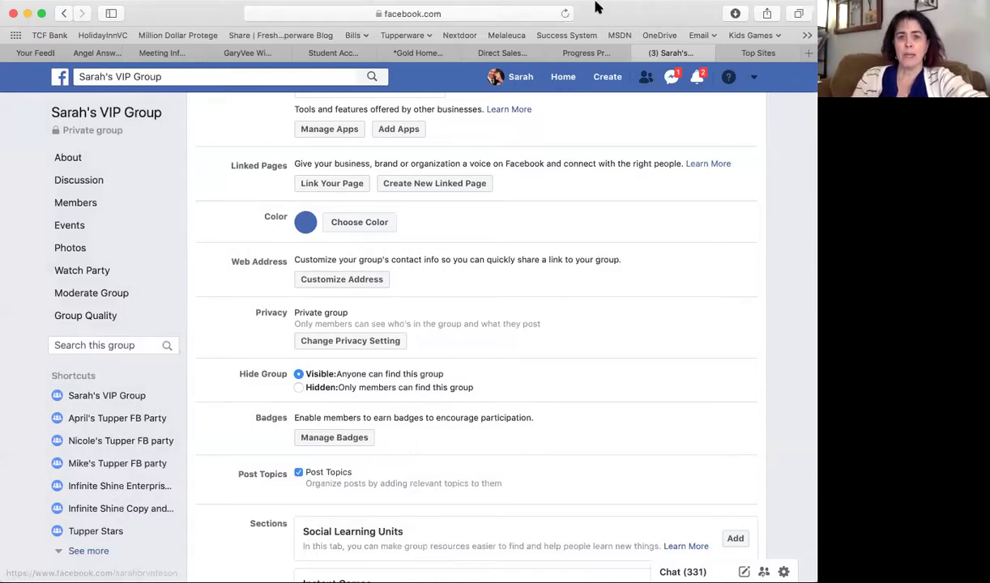
# Step: Reload the settings, confirm the SarahVIPCommunity web address, and scroll down to membership settings
pyautogui.click(565, 13)
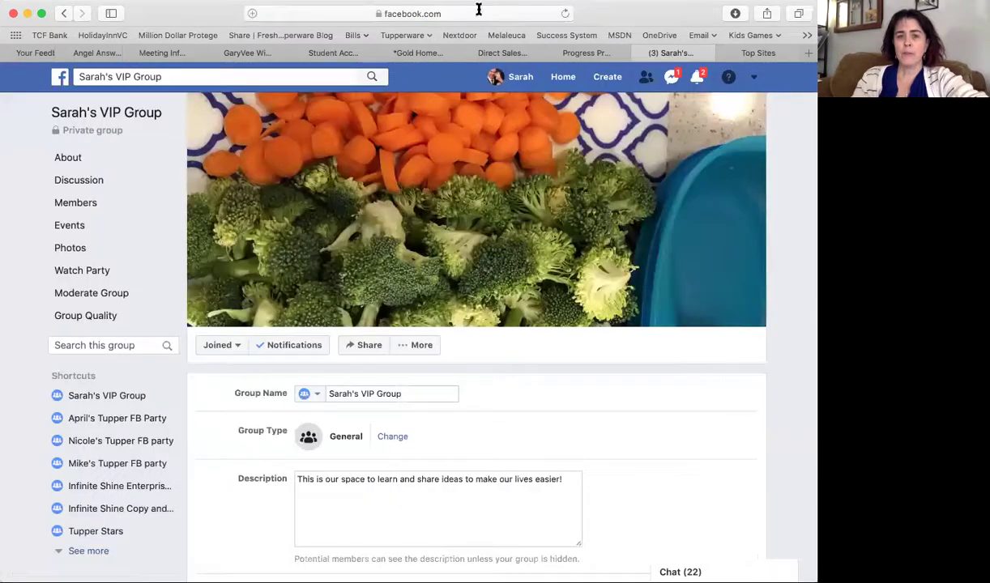
pyautogui.click(478, 12)
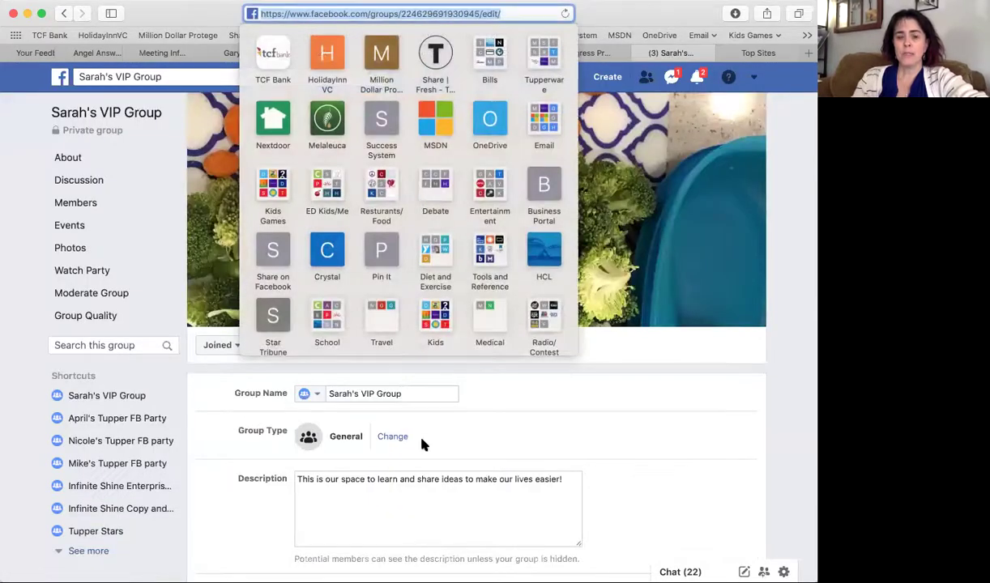
pyautogui.click(478, 407)
pyautogui.scroll(-10, 477, 406)
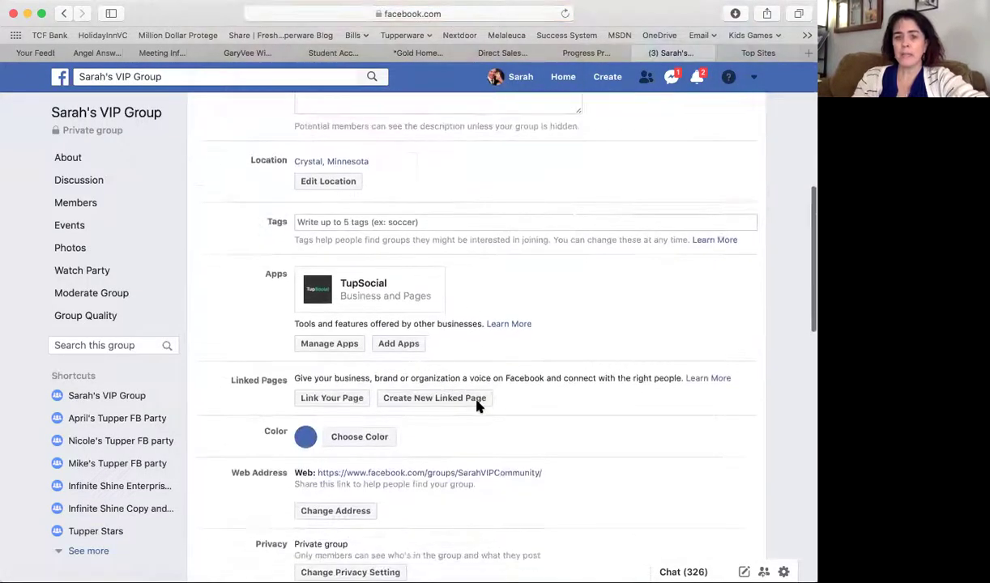
pyautogui.scroll(-7, 478, 407)
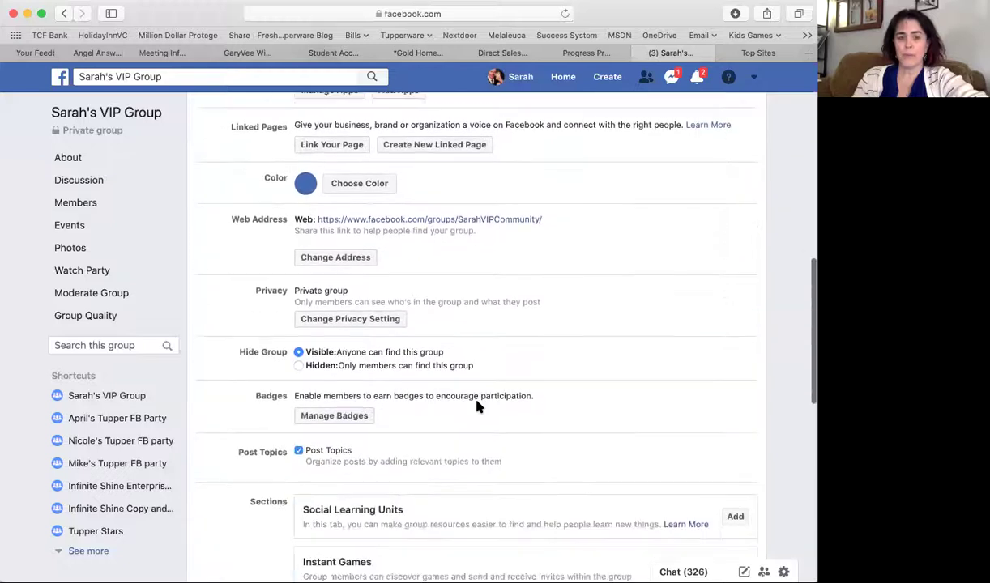
pyautogui.scroll(-3, 478, 407)
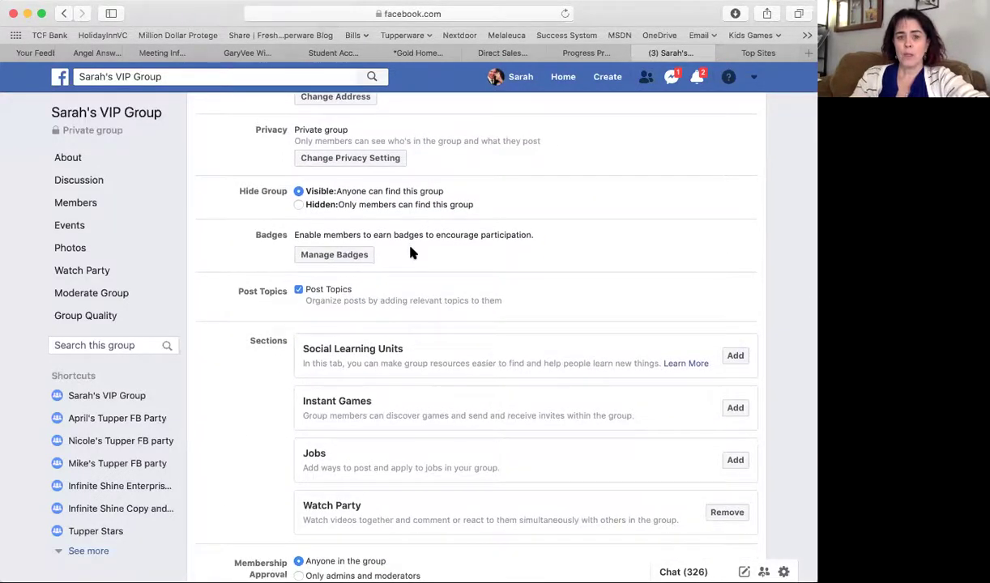
pyautogui.scroll(-3, 382, 346)
pyautogui.scroll(-4, 383, 353)
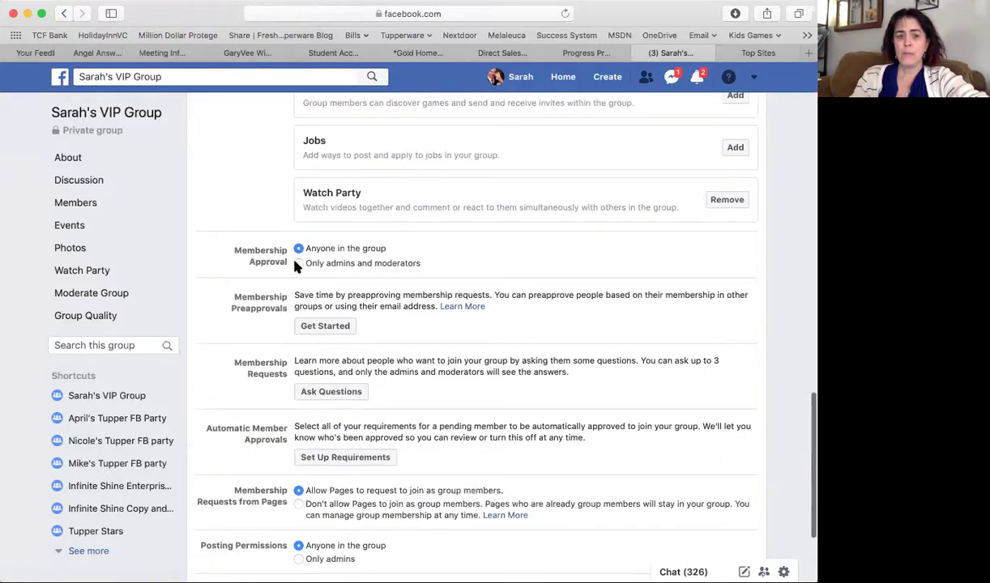
# Step: Limit membership approval to only admins and moderators, then scroll down the settings
pyautogui.click(298, 264)
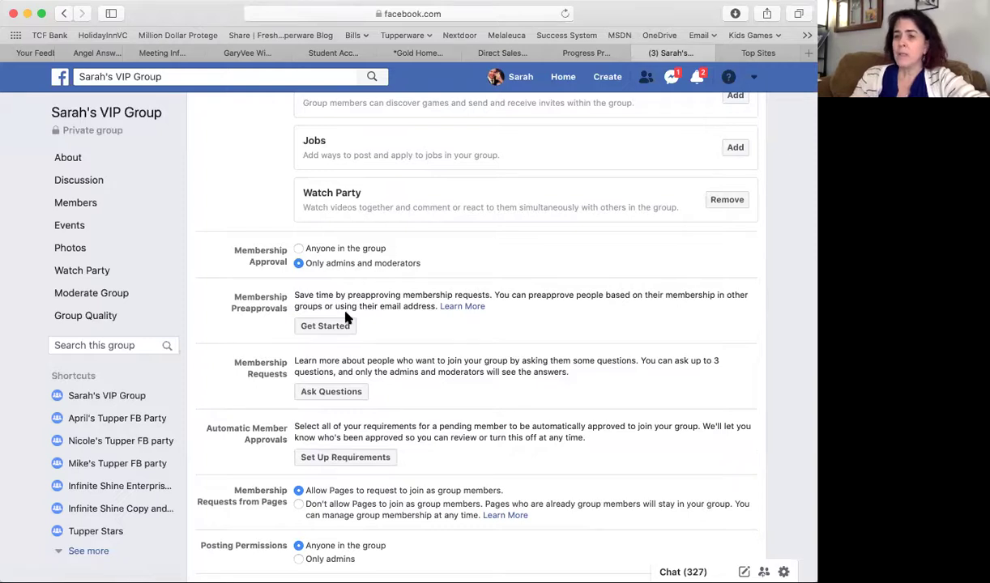
pyautogui.scroll(-3, 346, 324)
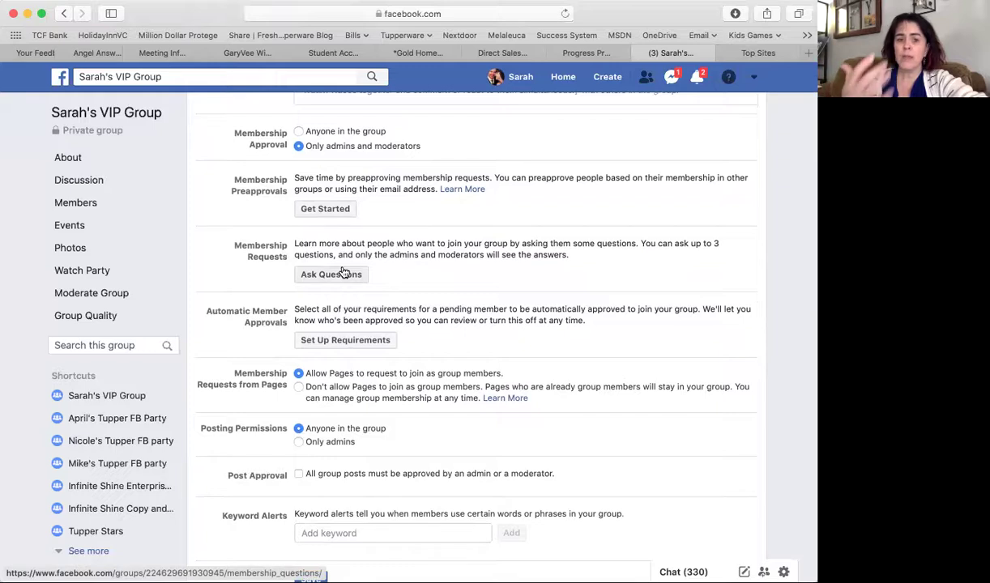
pyautogui.scroll(-1, 290, 437)
pyautogui.scroll(-1, 290, 437)
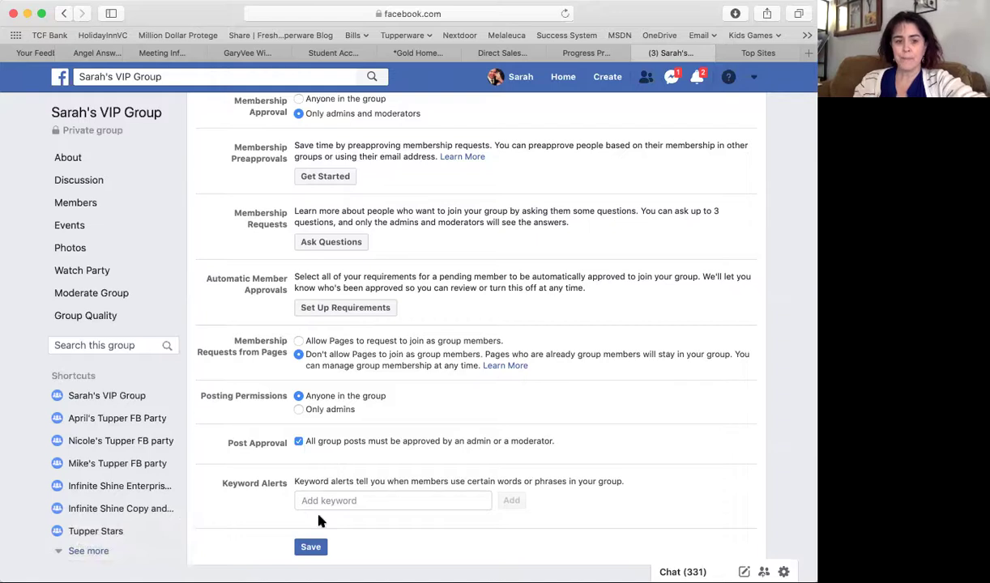
# Step: Save the Facebook group settings and reload the group page
pyautogui.click(310, 546)
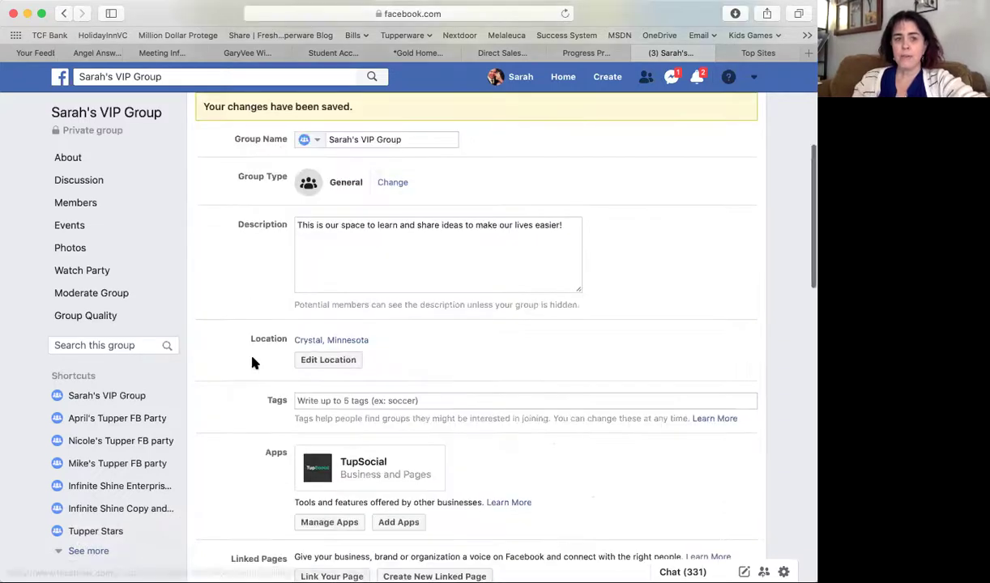
pyautogui.click(564, 13)
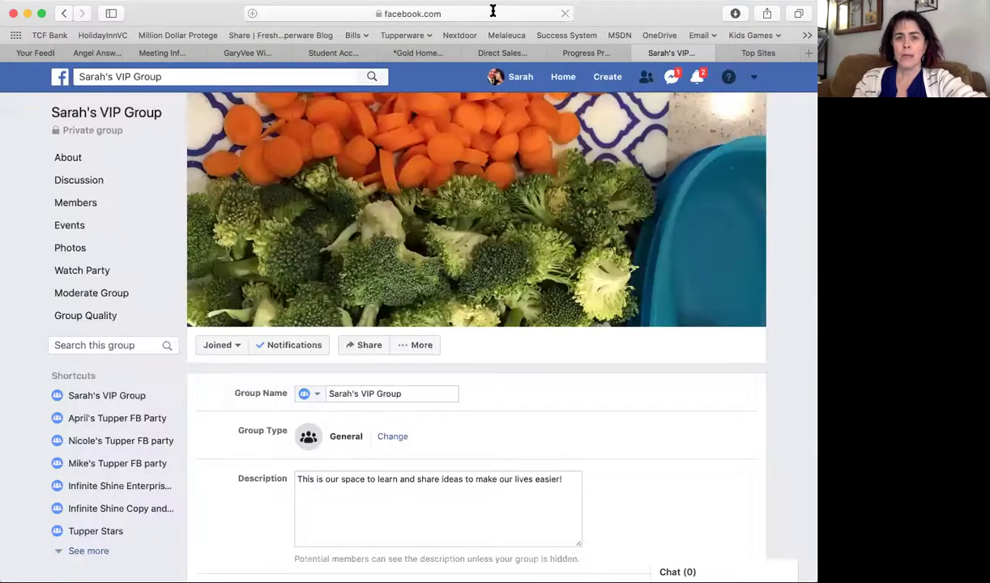
pyautogui.click(492, 10)
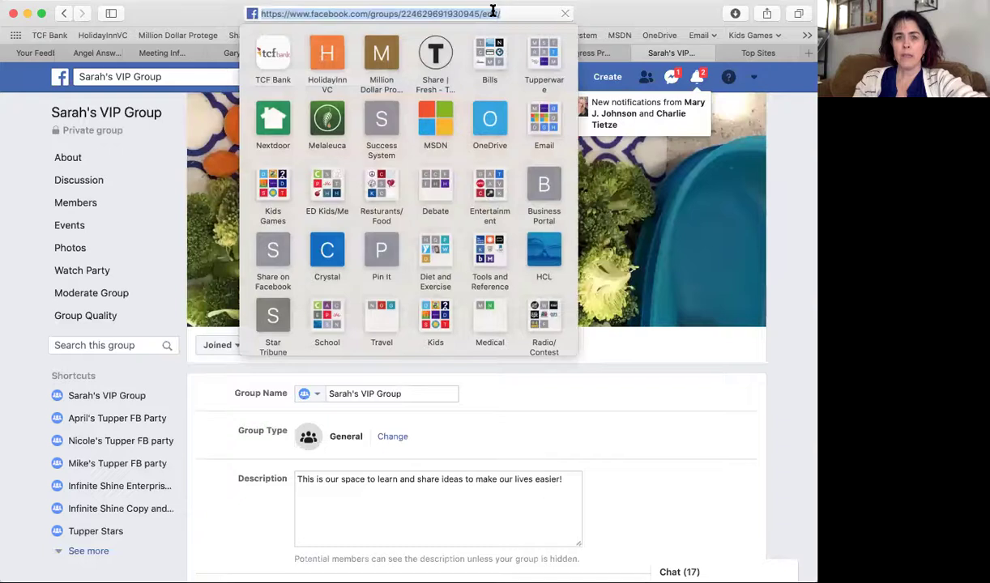
# Step: Go to the group's main Discussion page, then switch to the Top Sites tab
pyautogui.click(134, 119)
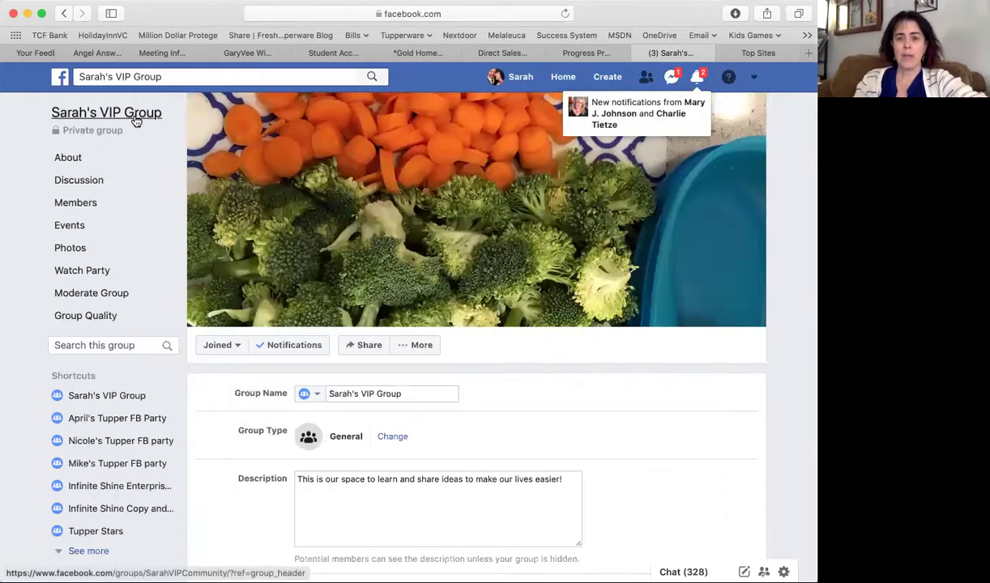
pyautogui.click(136, 120)
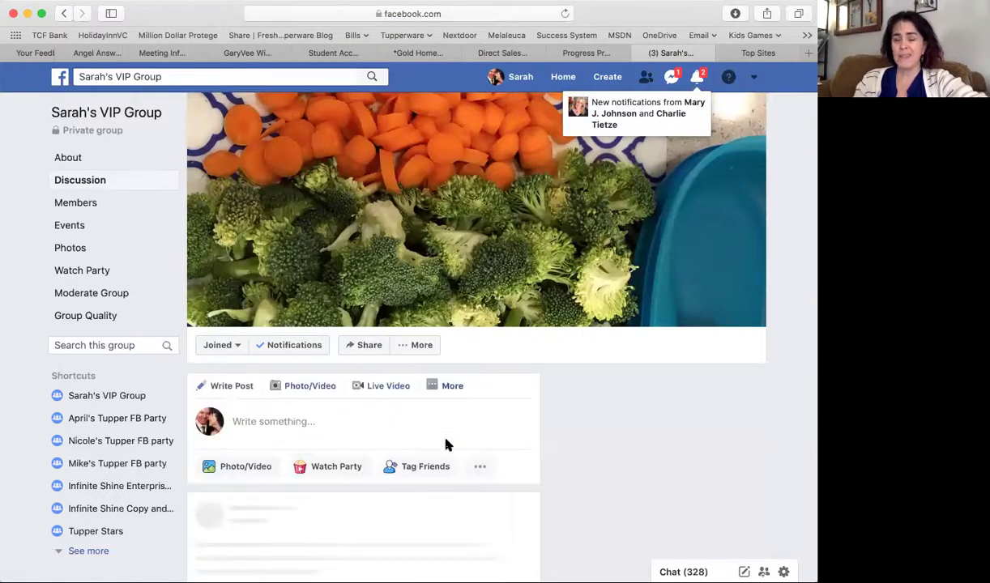
pyautogui.scroll(-5, 447, 444)
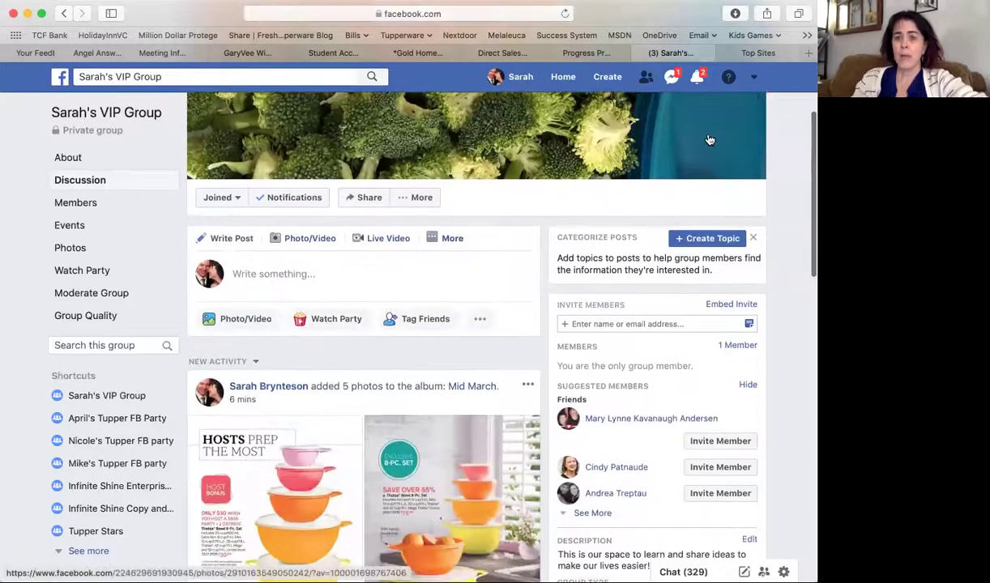
pyautogui.click(729, 52)
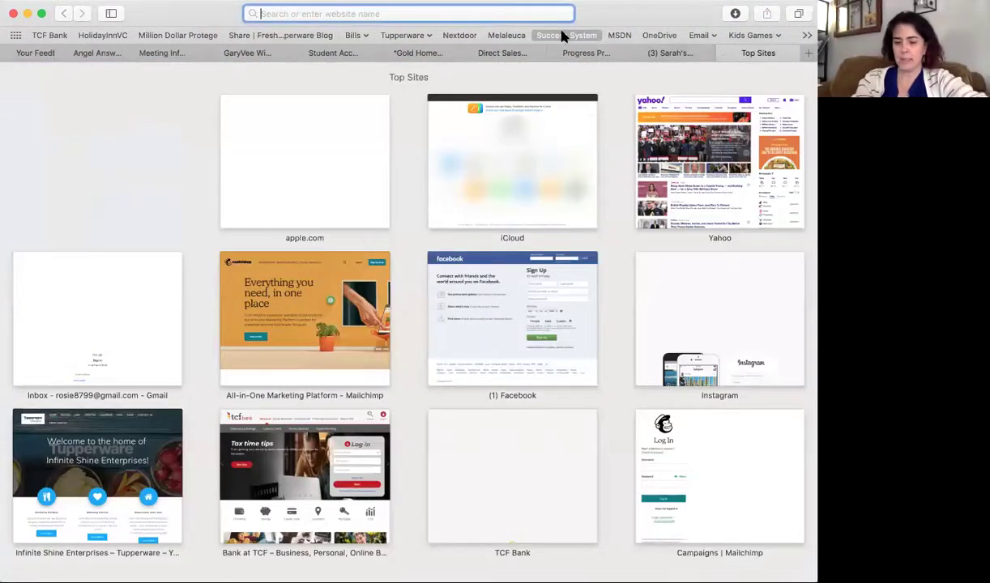
# Step: Go to my.tupperware.com and scroll down to the login form
pyautogui.write('my')
pyautogui.press('Return')
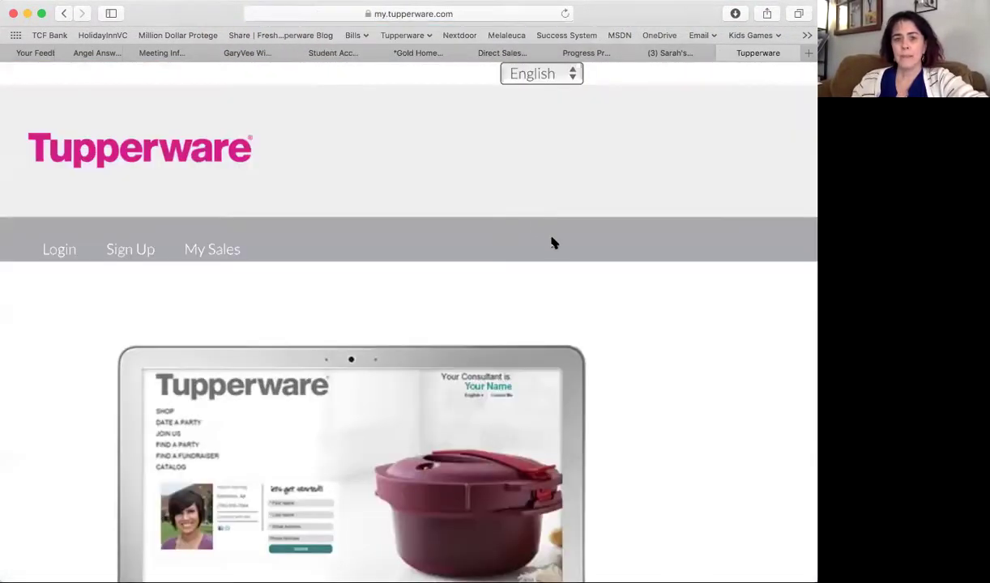
pyautogui.scroll(-2, 245, 283)
pyautogui.scroll(-5, 245, 284)
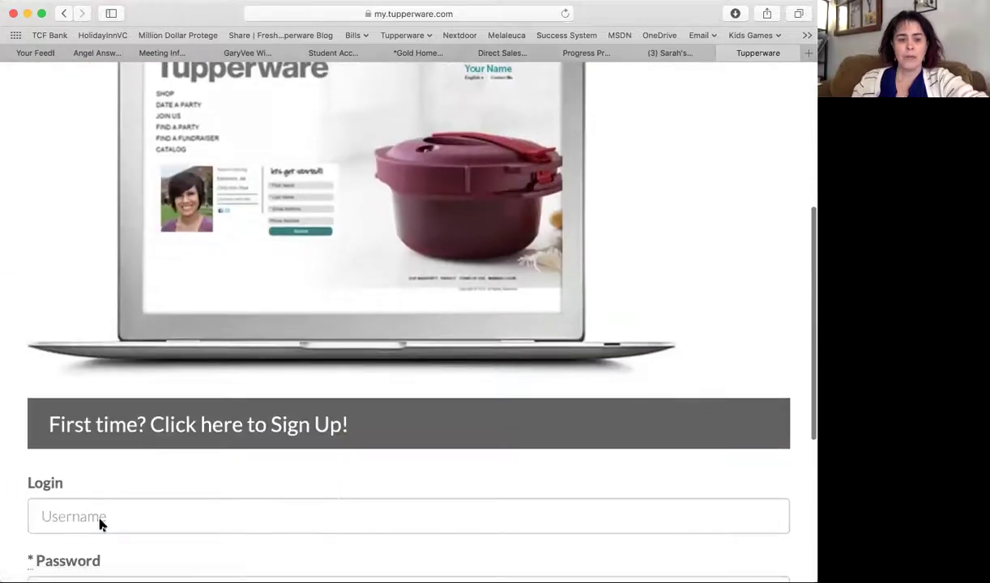
# Step: Sign in to Tupperware Web Office with the saved login, dismiss the notice, and launch TupSocial
pyautogui.click(99, 519)
pyautogui.scroll(-2, 99, 519)
pyautogui.write('sar')
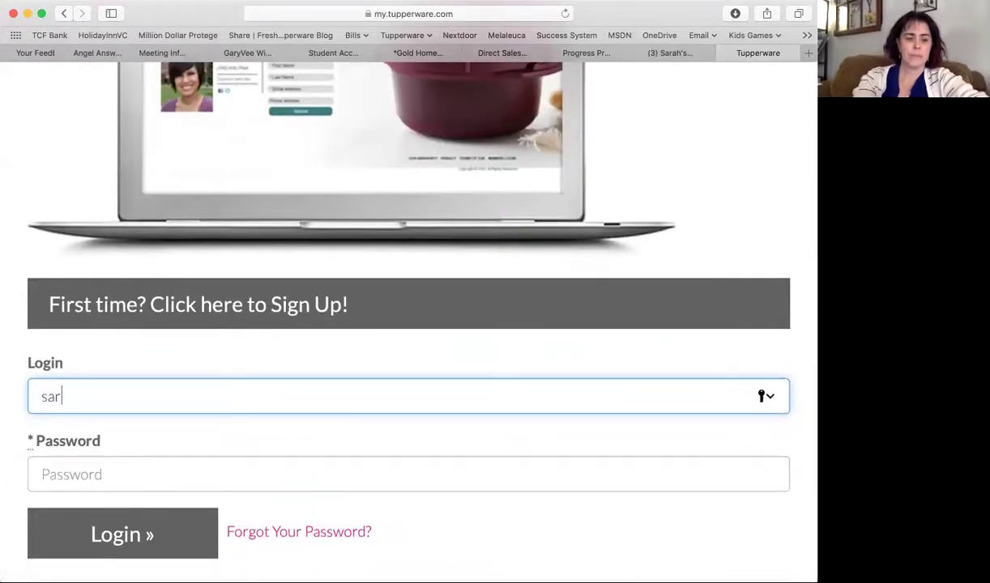
pyautogui.write('ahbry')
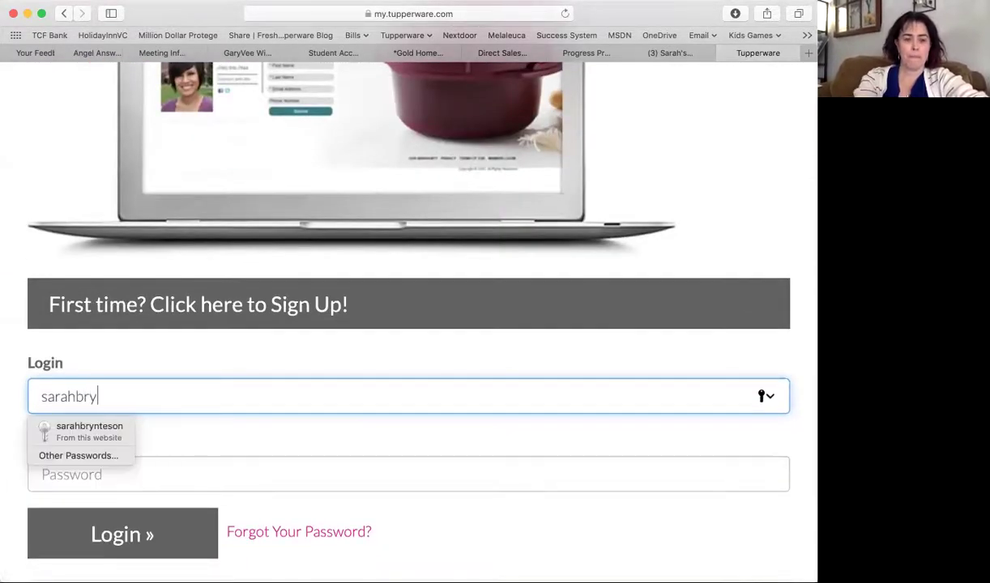
pyautogui.write('nt')
pyautogui.press('Down')
pyautogui.press('Return')
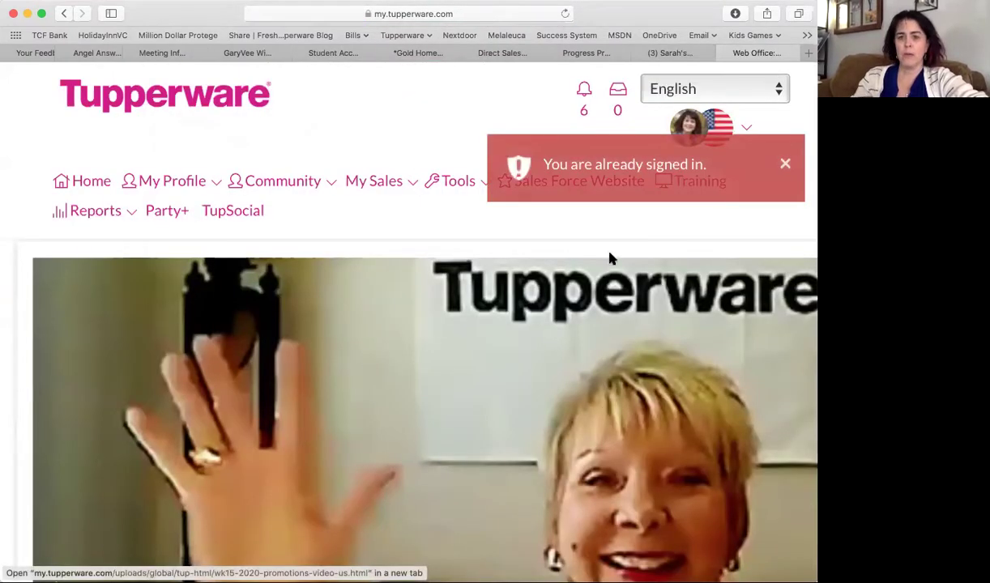
pyautogui.click(788, 165)
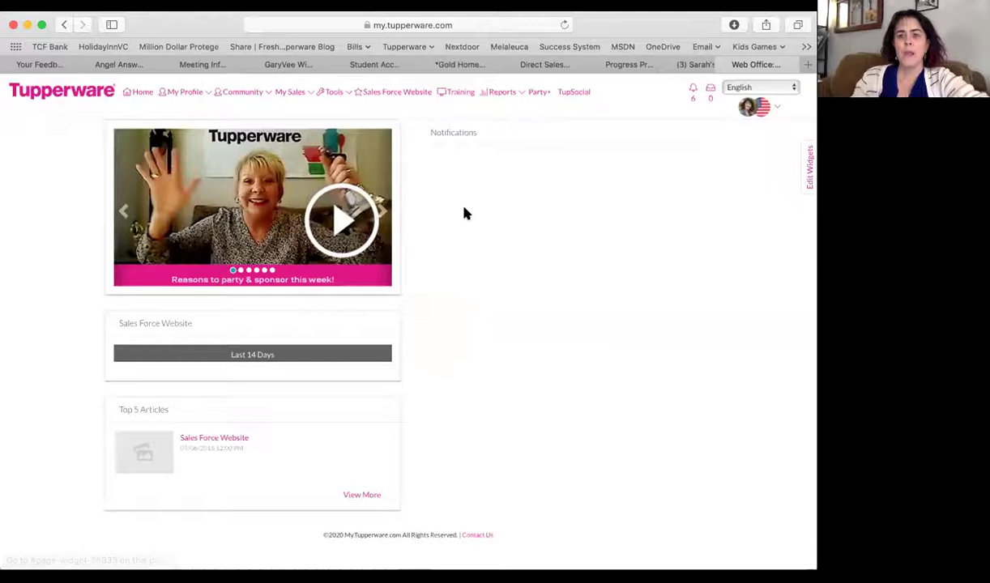
pyautogui.click(572, 92)
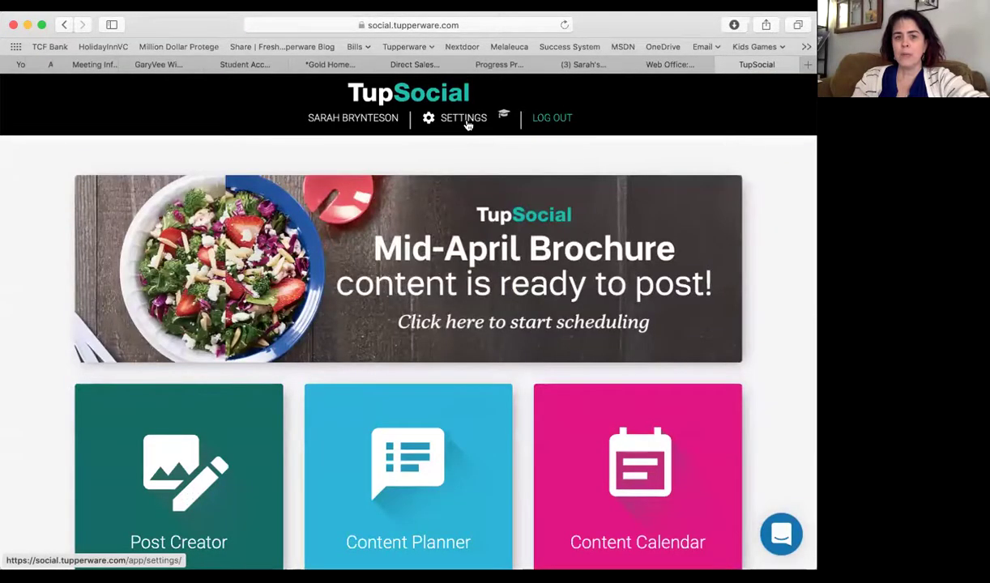
# Step: In TupSocial settings, disconnect Infinite Shine I Love Tupperware Public Group! and delete its scheduled content
pyautogui.click(467, 122)
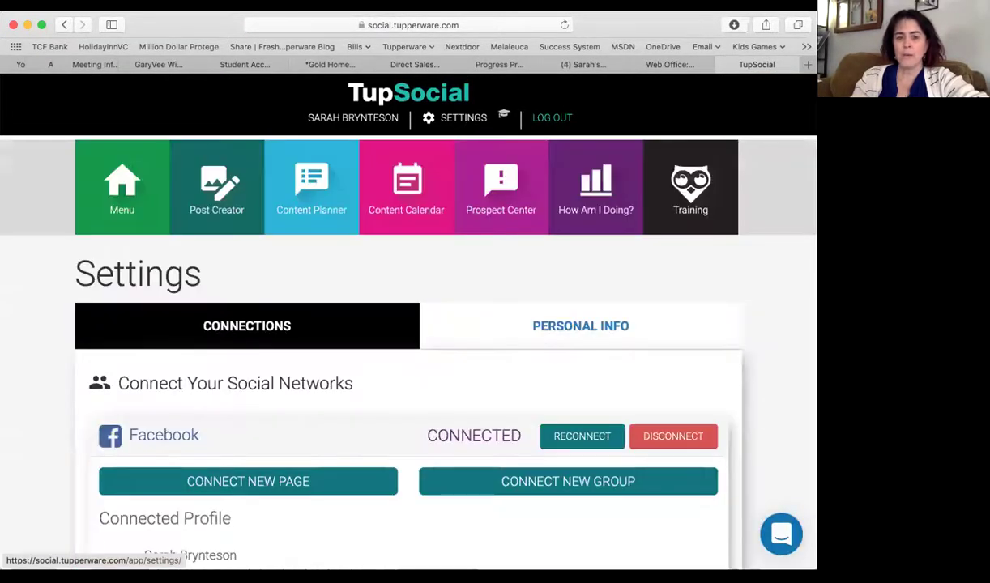
pyautogui.scroll(-3, 415, 274)
pyautogui.scroll(-5, 415, 274)
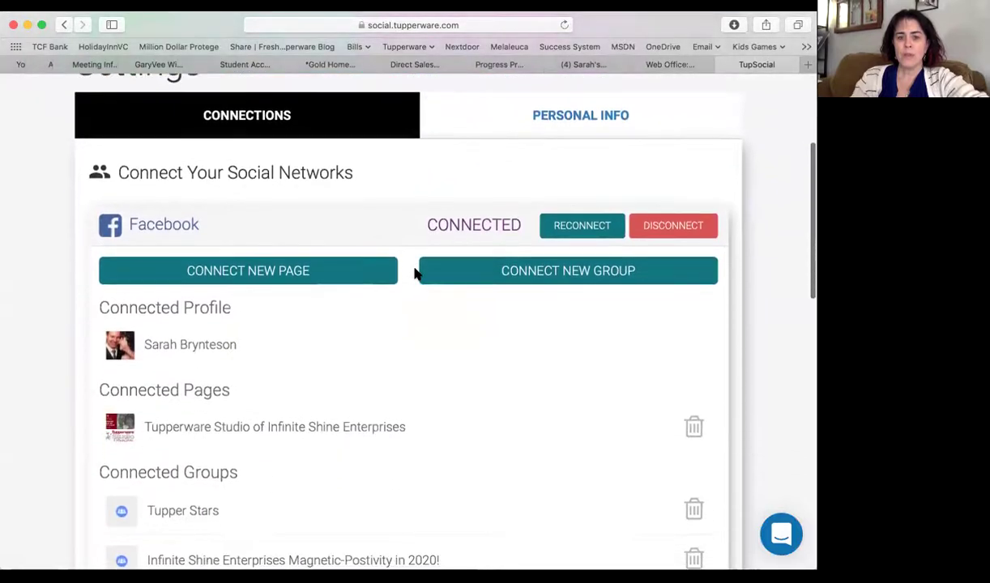
pyautogui.scroll(1, 415, 274)
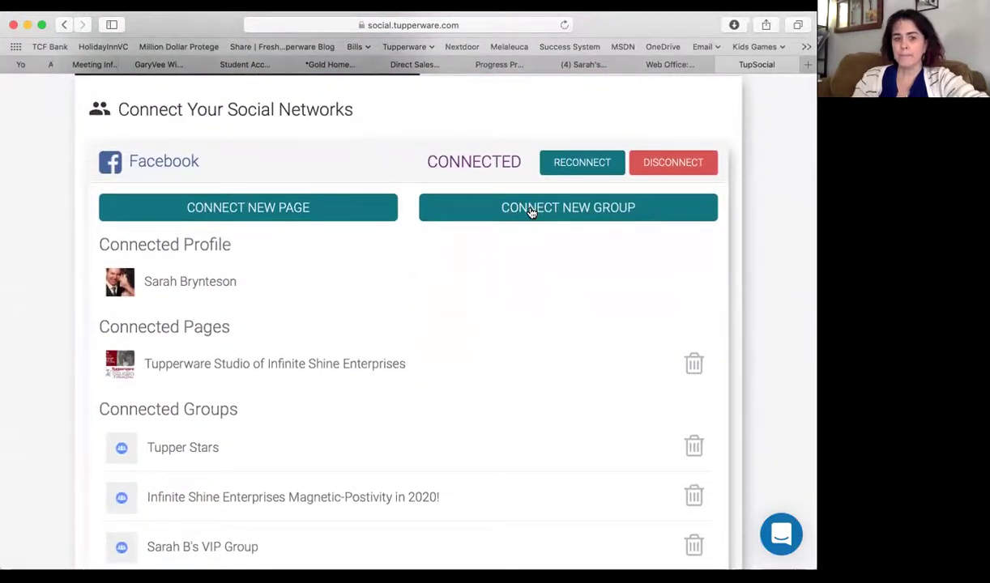
pyautogui.scroll(-3, 470, 347)
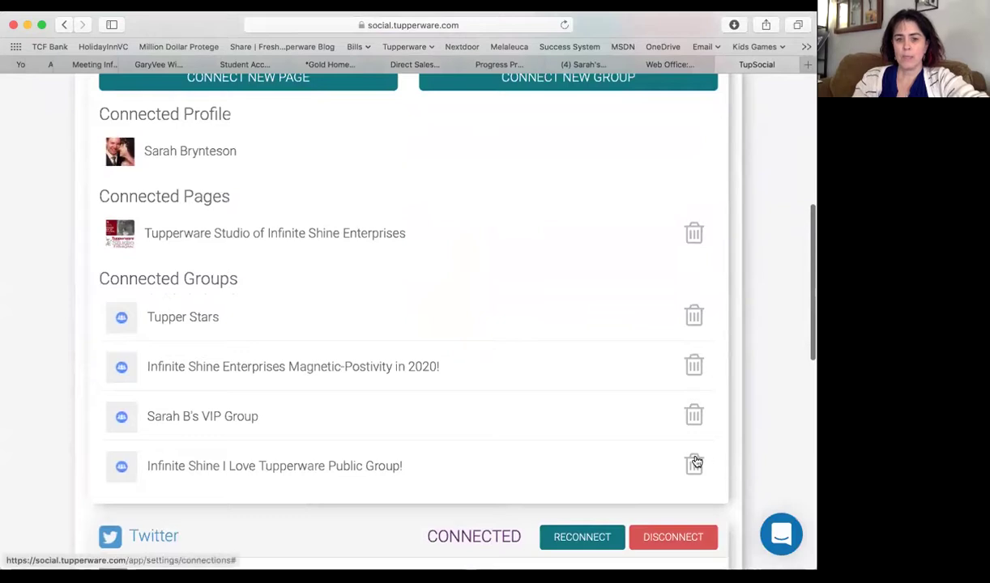
pyautogui.click(695, 463)
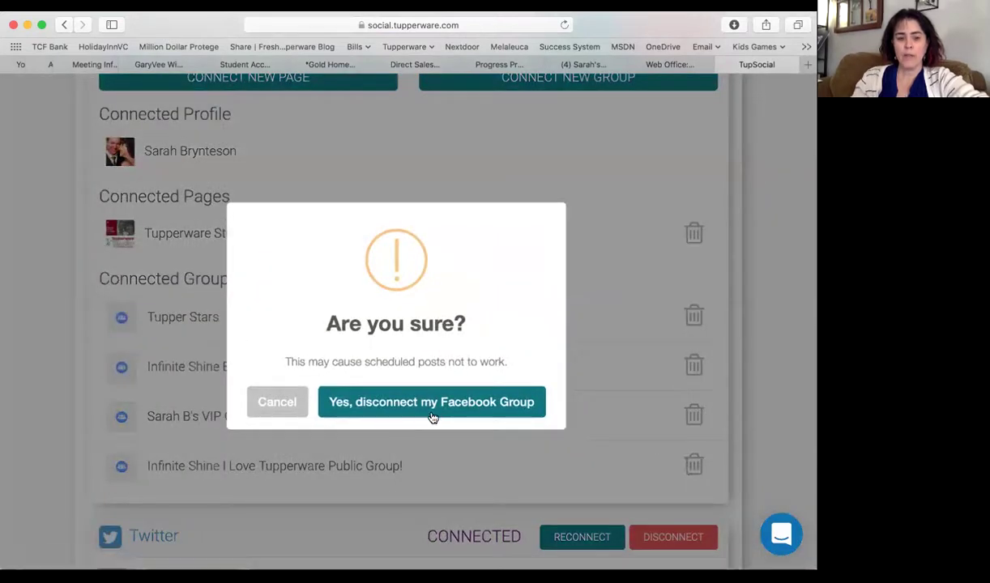
pyautogui.click(436, 409)
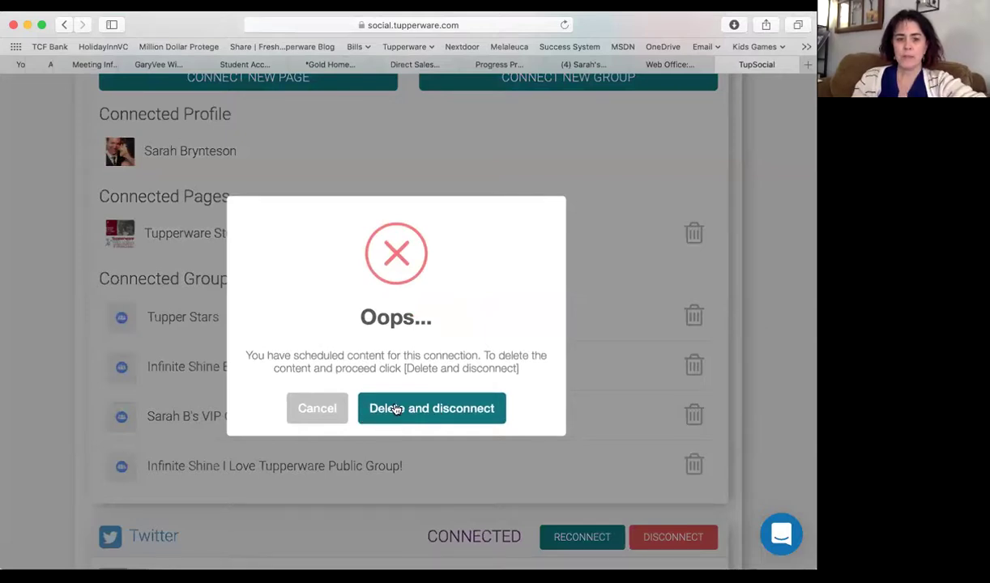
pyautogui.click(436, 409)
pyautogui.scroll(2, 423, 369)
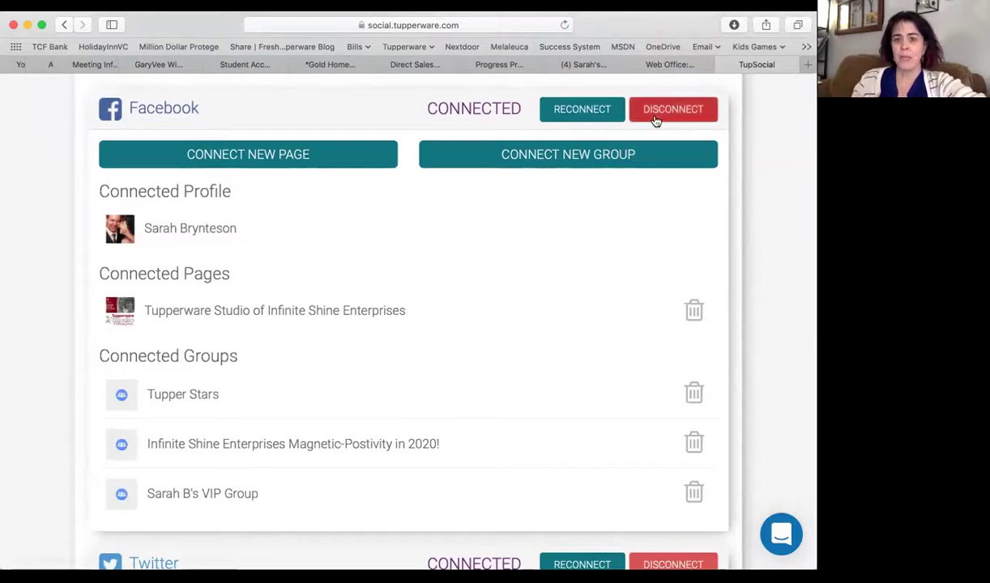
# Step: Connect Sarah's VIP Group from the Connect New Group list, making four connected groups
pyautogui.click(595, 153)
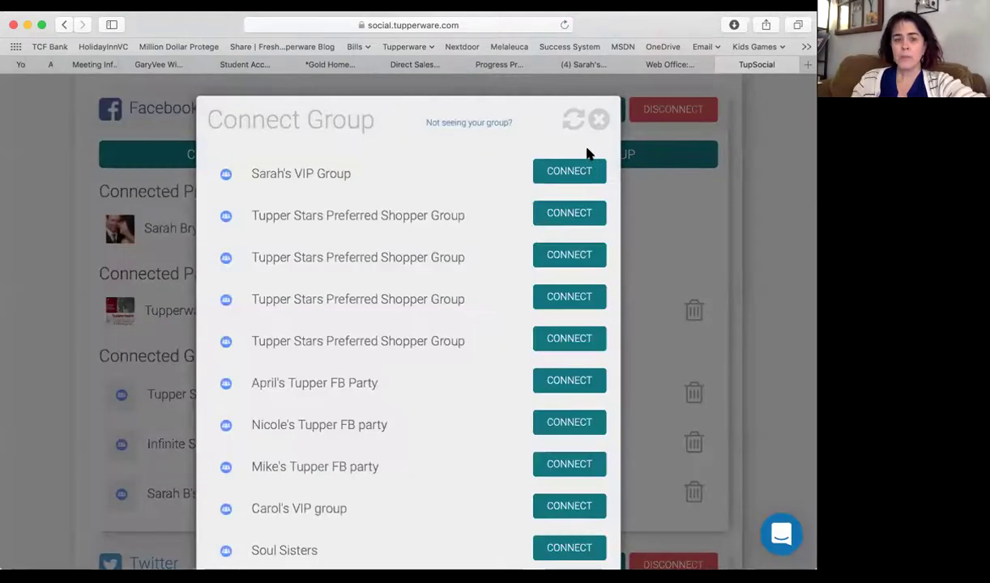
pyautogui.scroll(-15, 432, 516)
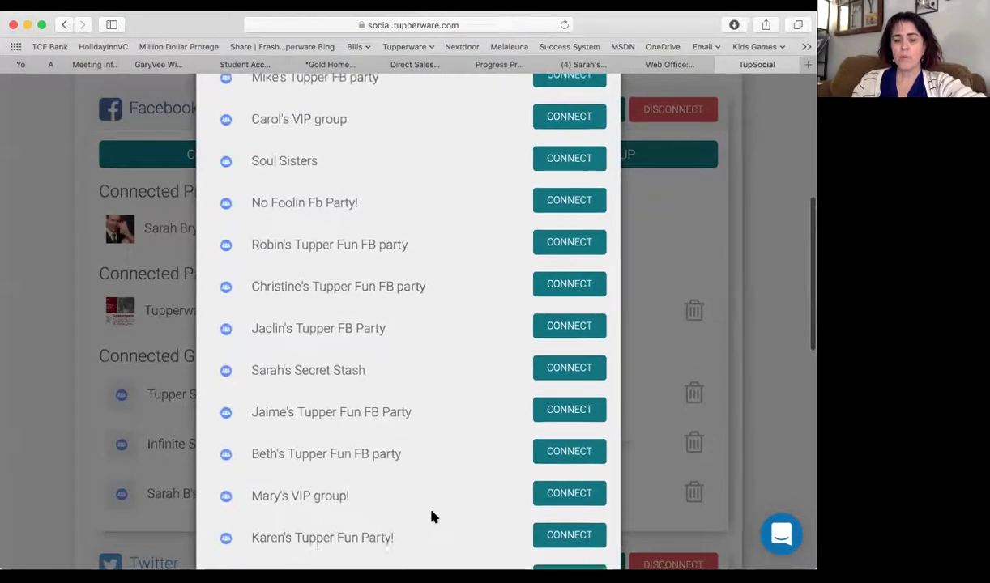
pyautogui.scroll(-5, 432, 516)
pyautogui.scroll(8, 431, 516)
pyautogui.scroll(10, 432, 516)
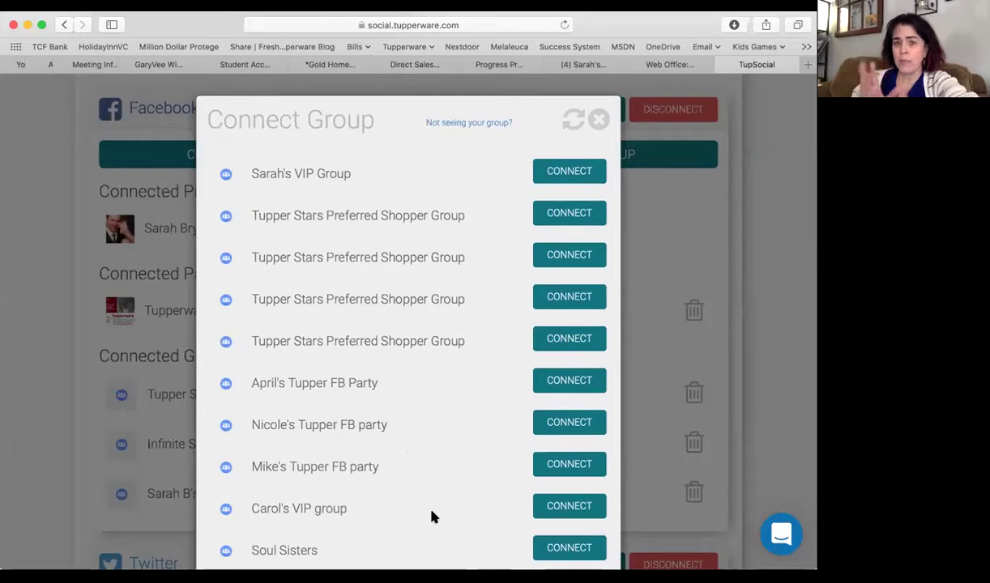
pyautogui.click(575, 171)
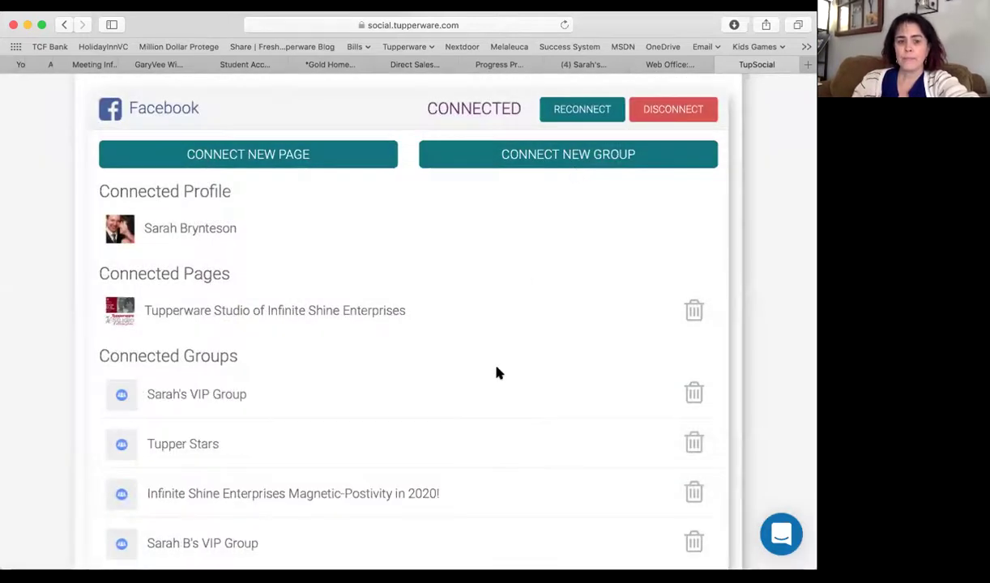
pyautogui.scroll(-1, 497, 377)
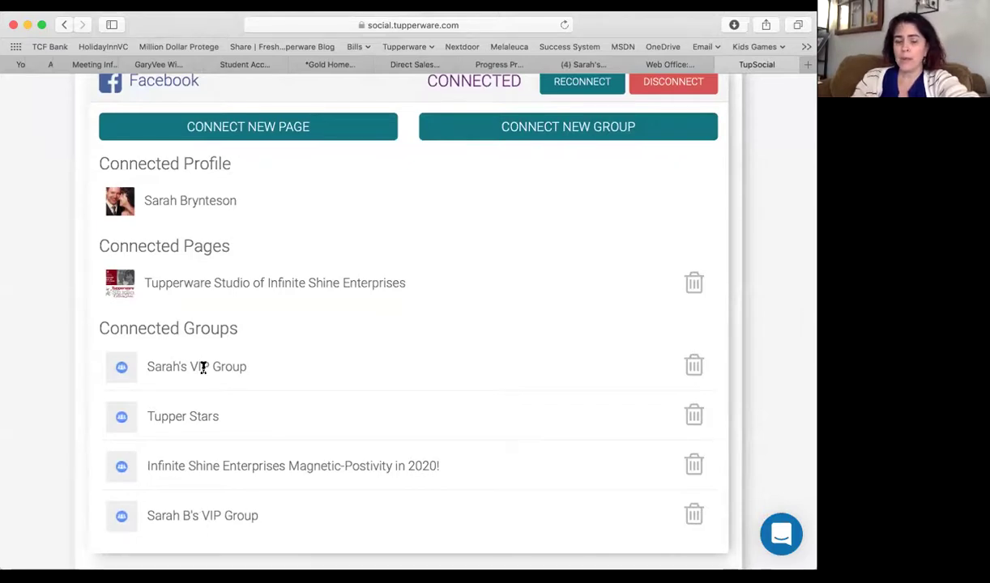
pyautogui.scroll(9, 210, 376)
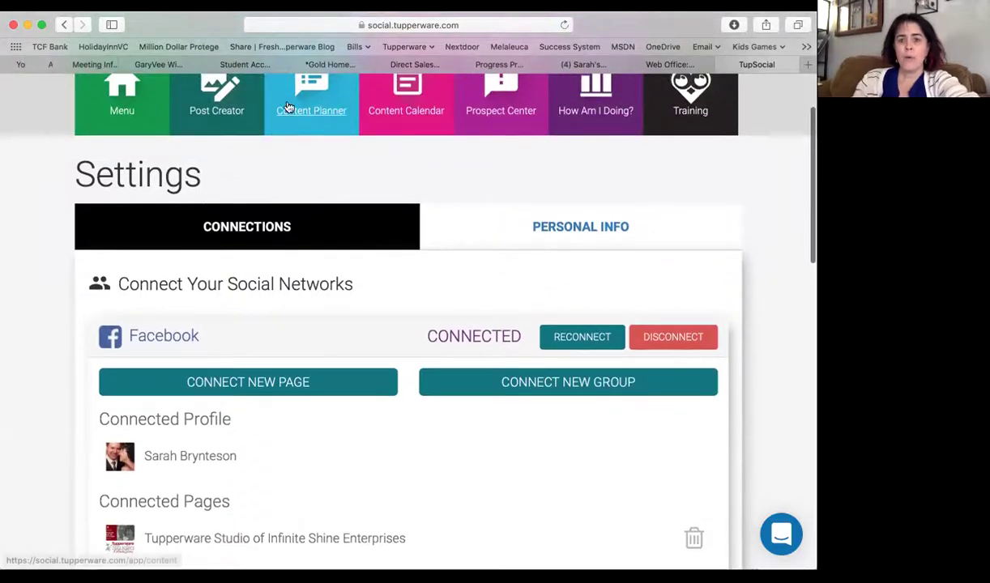
pyautogui.click(217, 110)
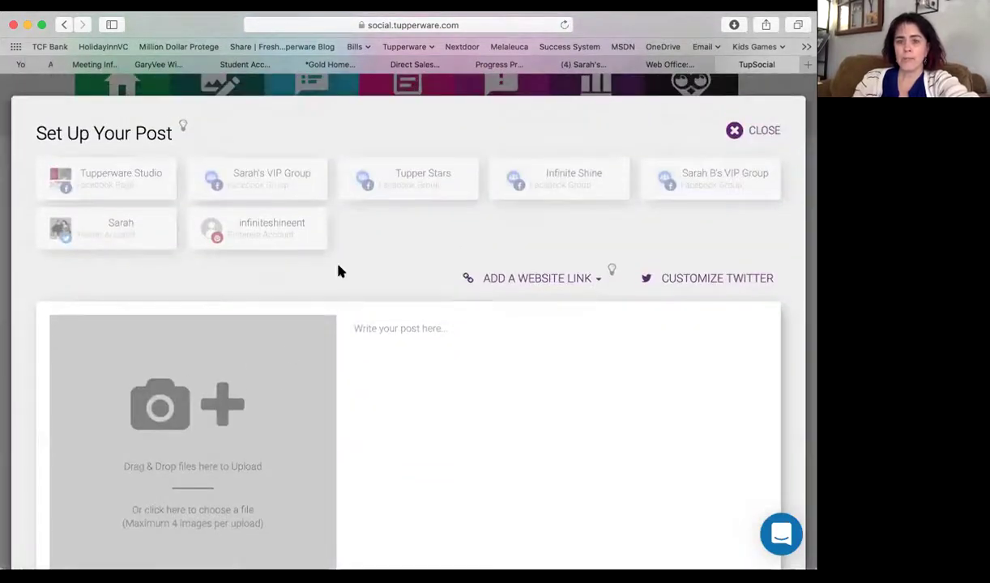
pyautogui.scroll(-3, 521, 373)
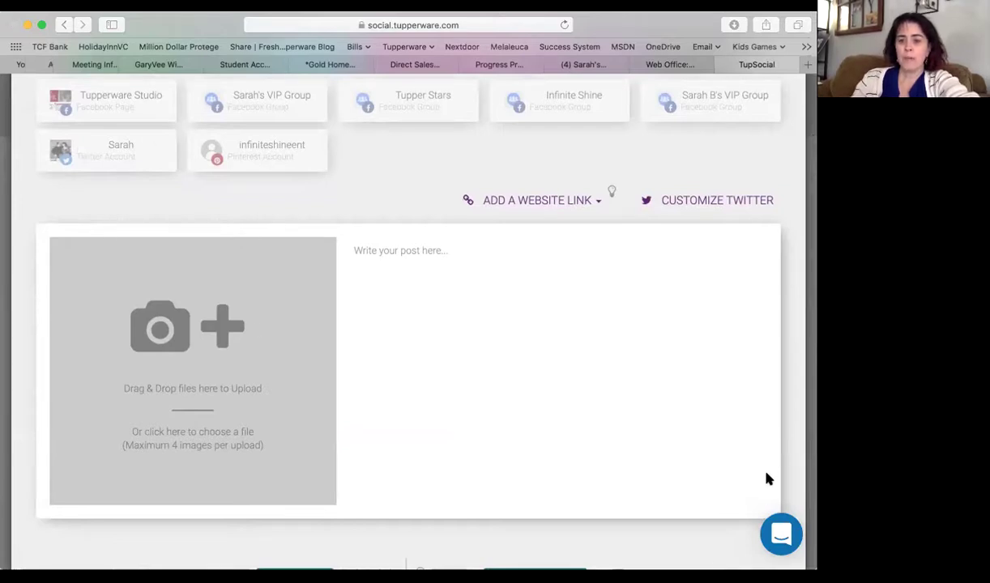
pyautogui.scroll(2, 736, 155)
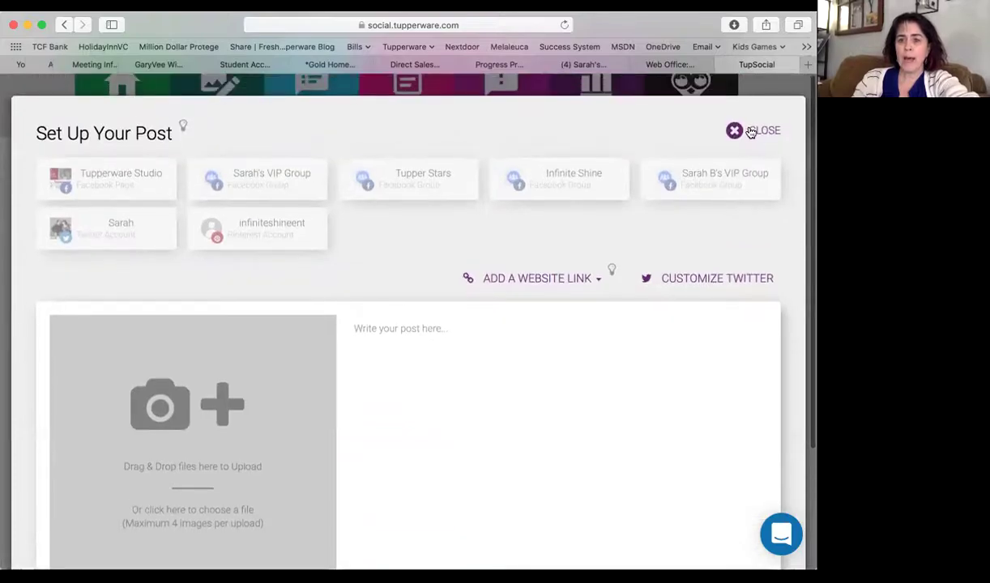
pyautogui.click(751, 132)
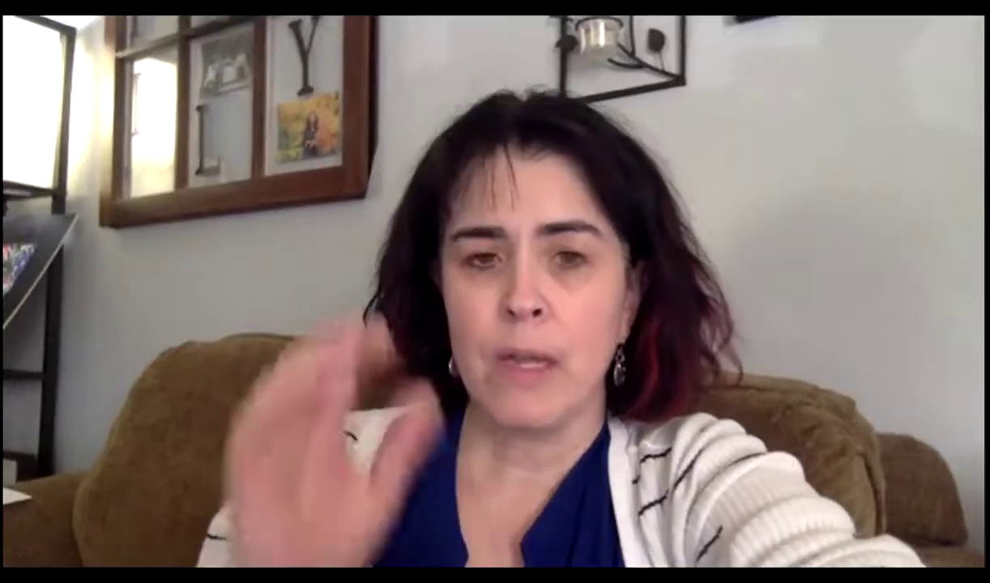